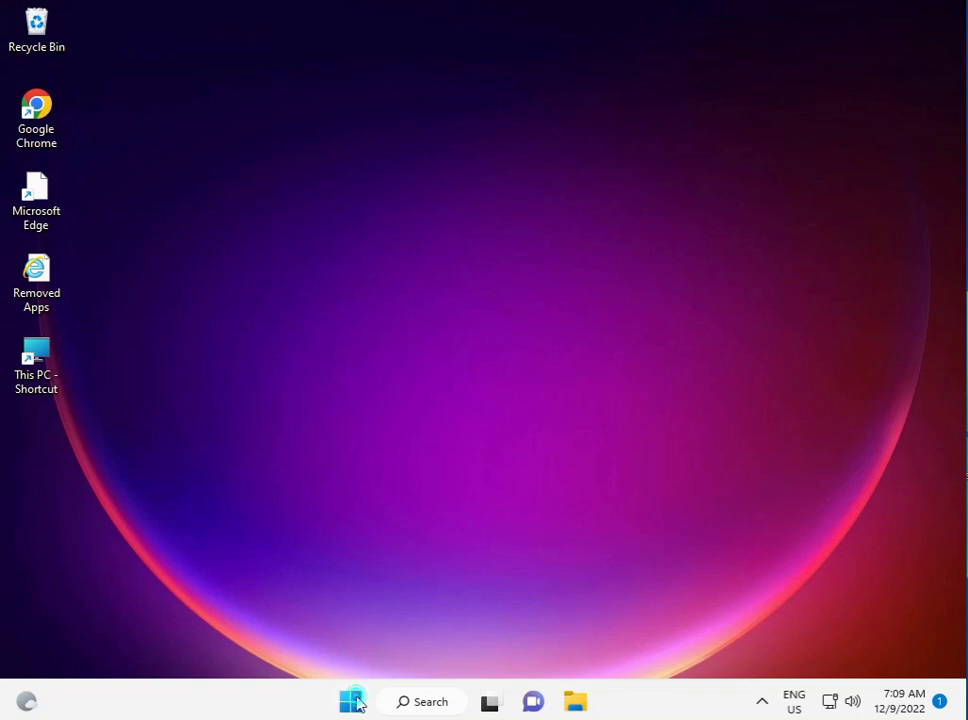
- Search Start for 'cmd' and launch Command Prompt as administrator
left_click(352, 702)
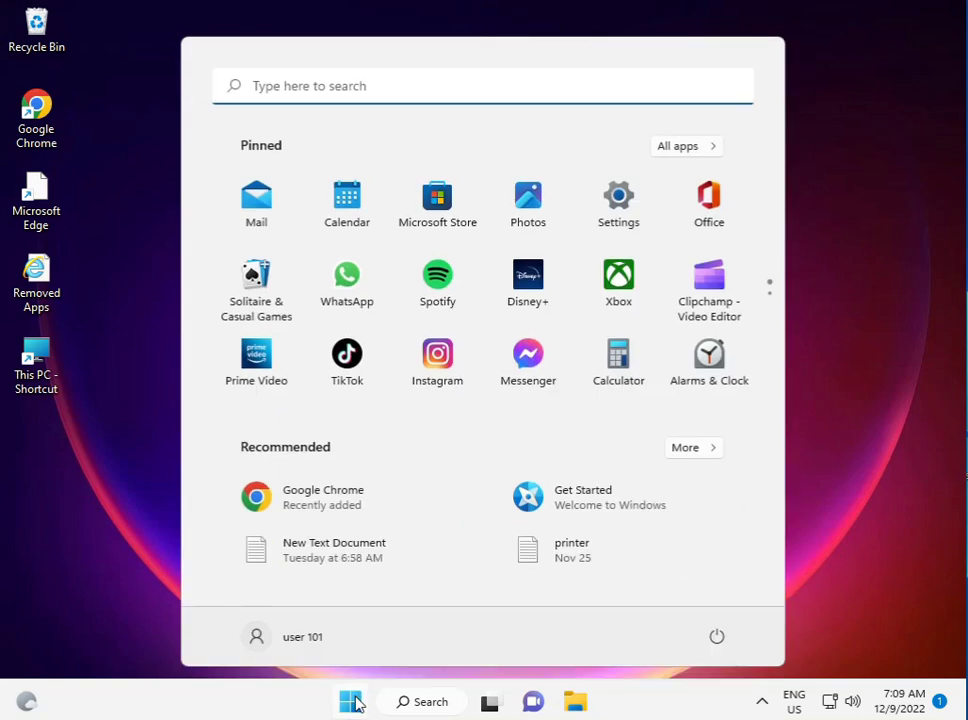
type("cm")
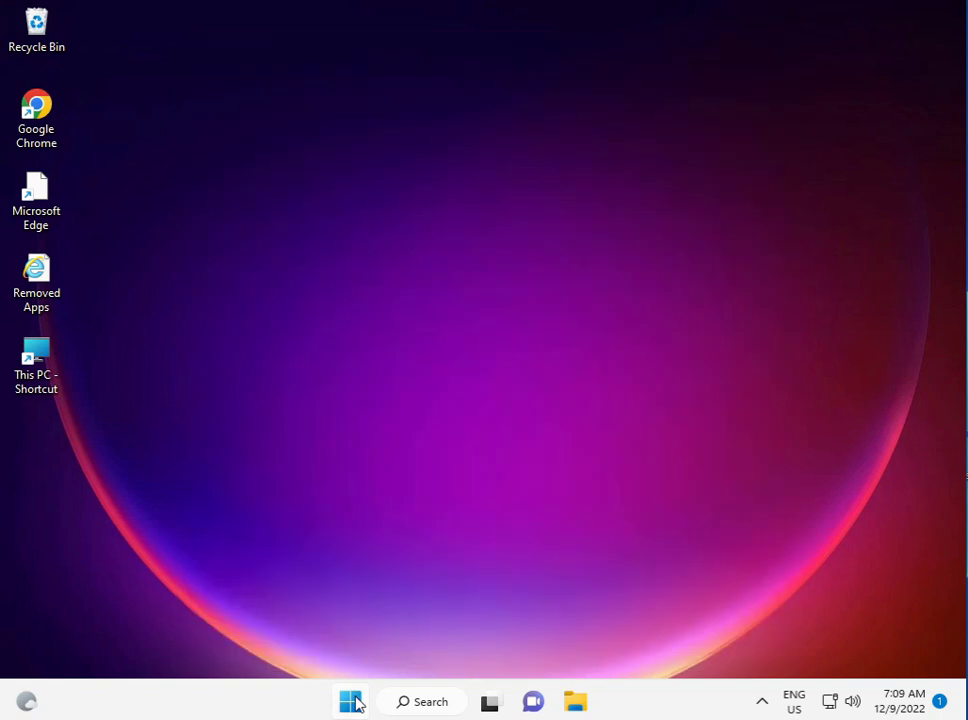
type("d")
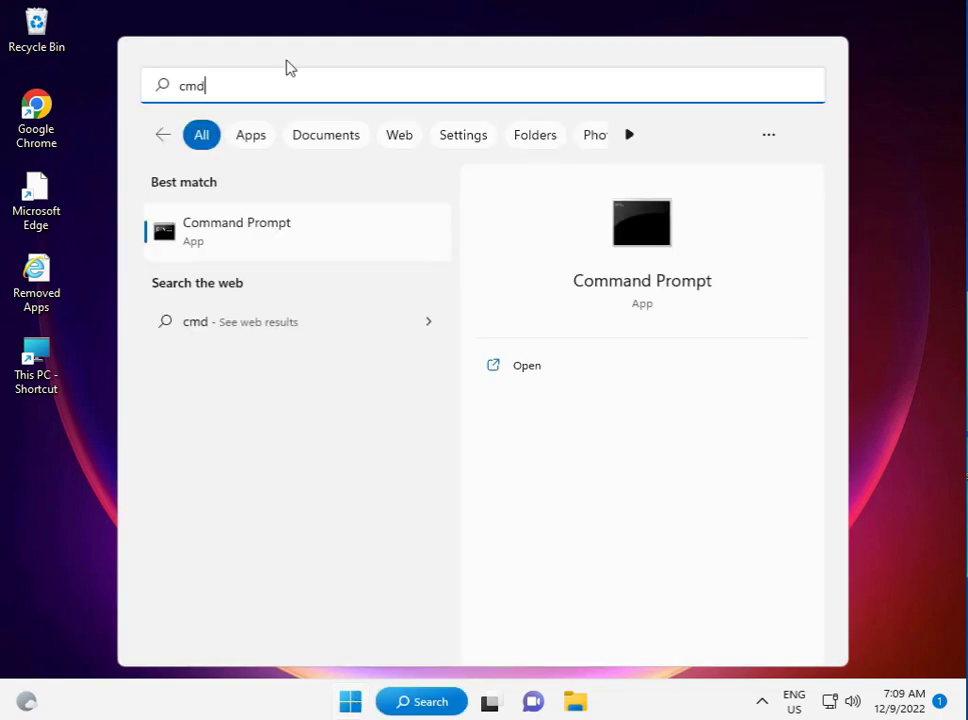
right_click(296, 232)
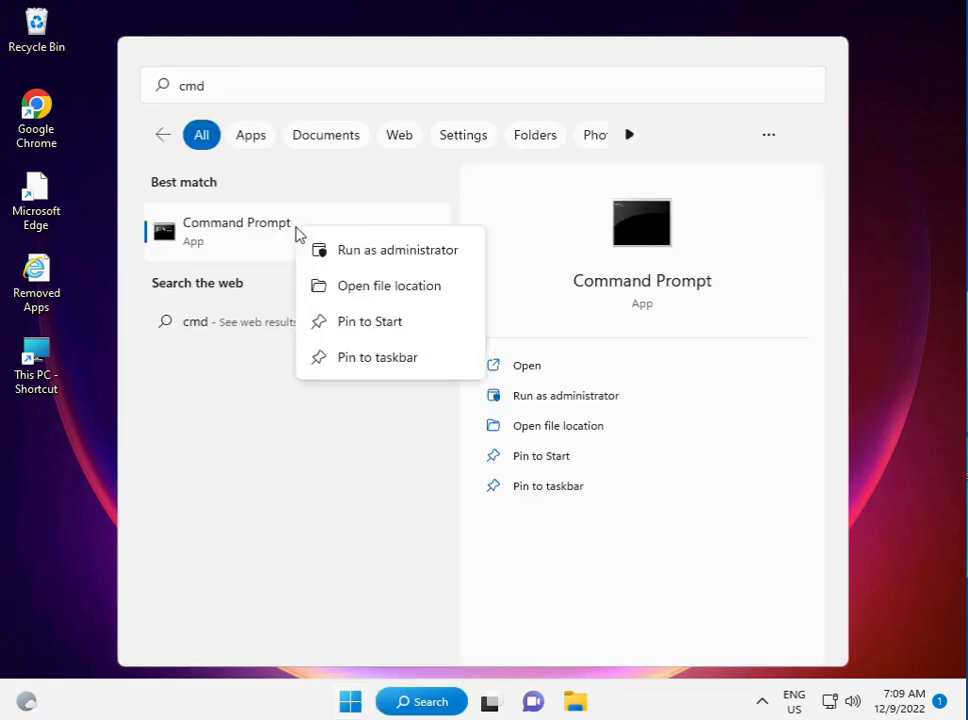
left_click(316, 249)
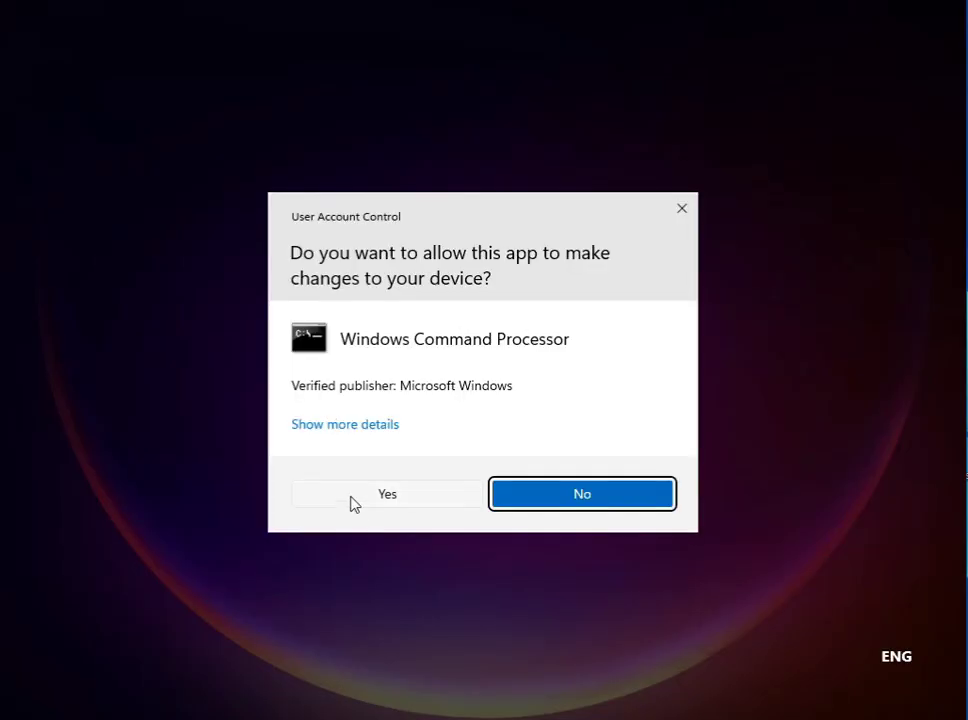
- Approve the elevated Command Prompt, move it up, and select the sfc /scannow command in Notepad
left_click(352, 503)
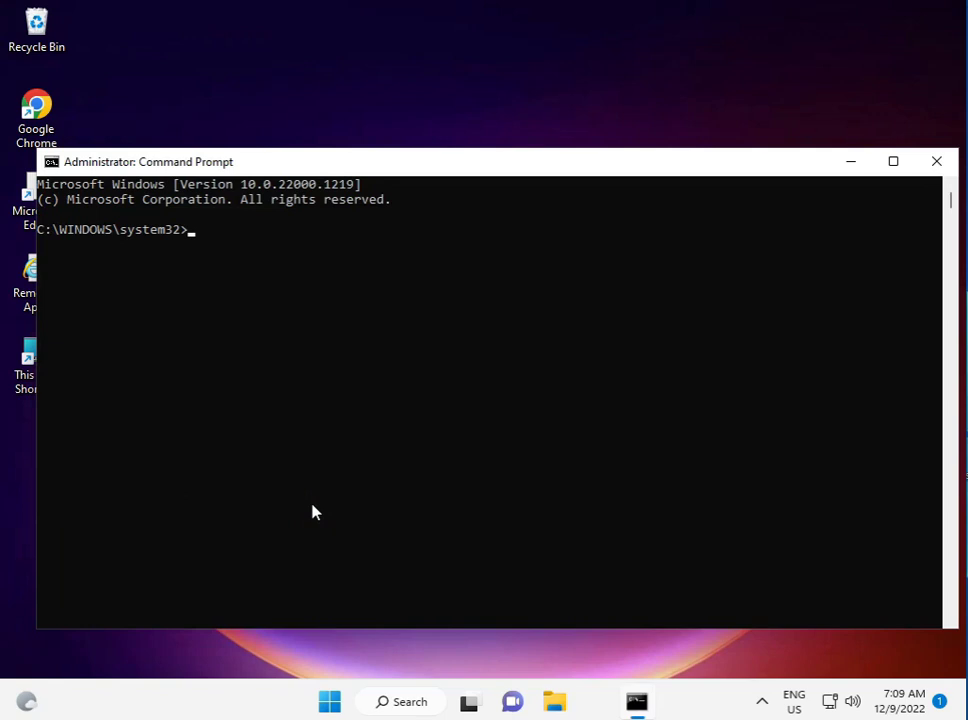
left_click_drag(492, 168, 501, 30)
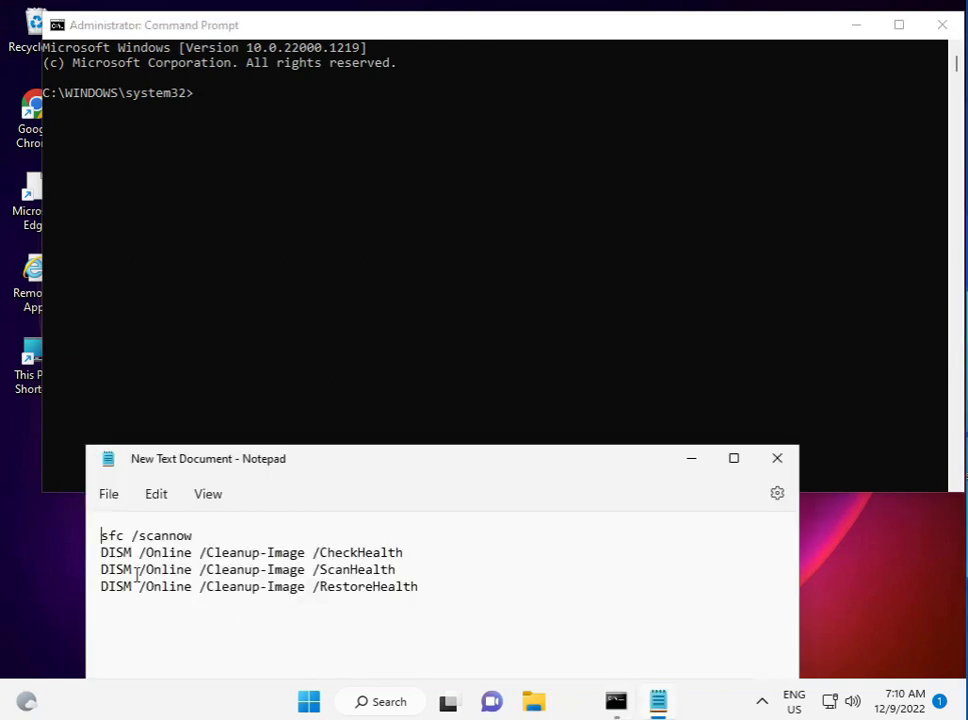
triple_click(95, 537)
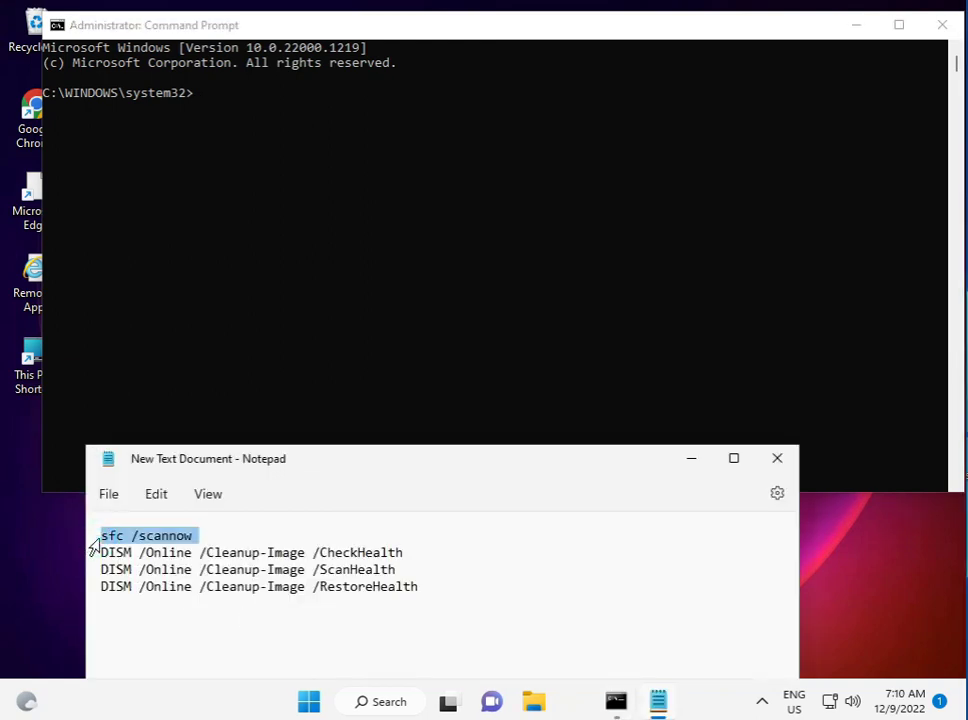
triple_click(93, 553)
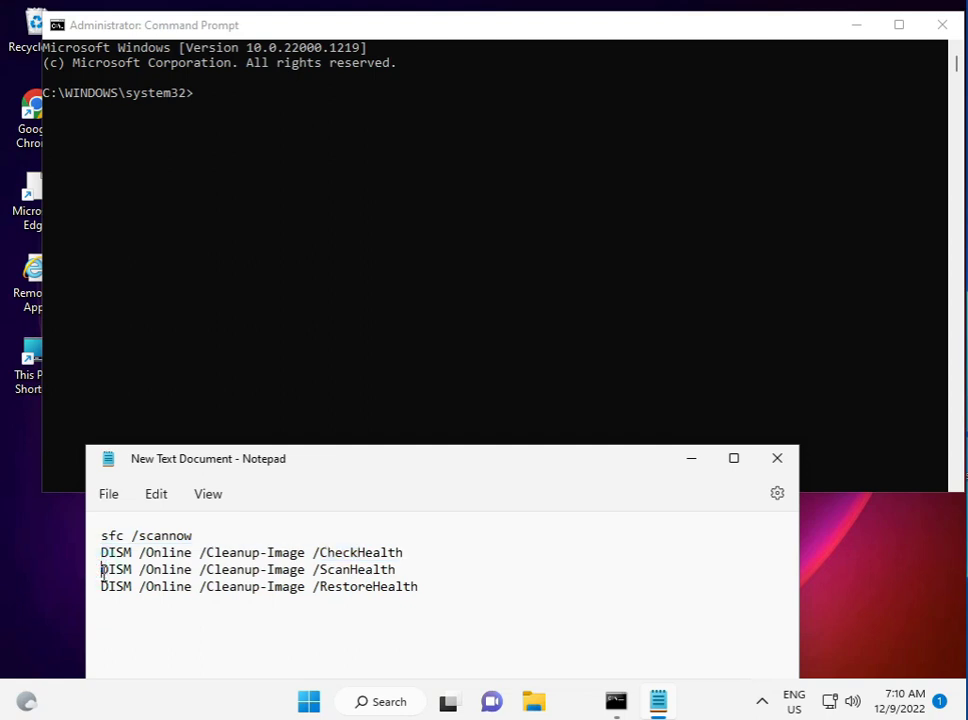
triple_click(93, 570)
triple_click(93, 587)
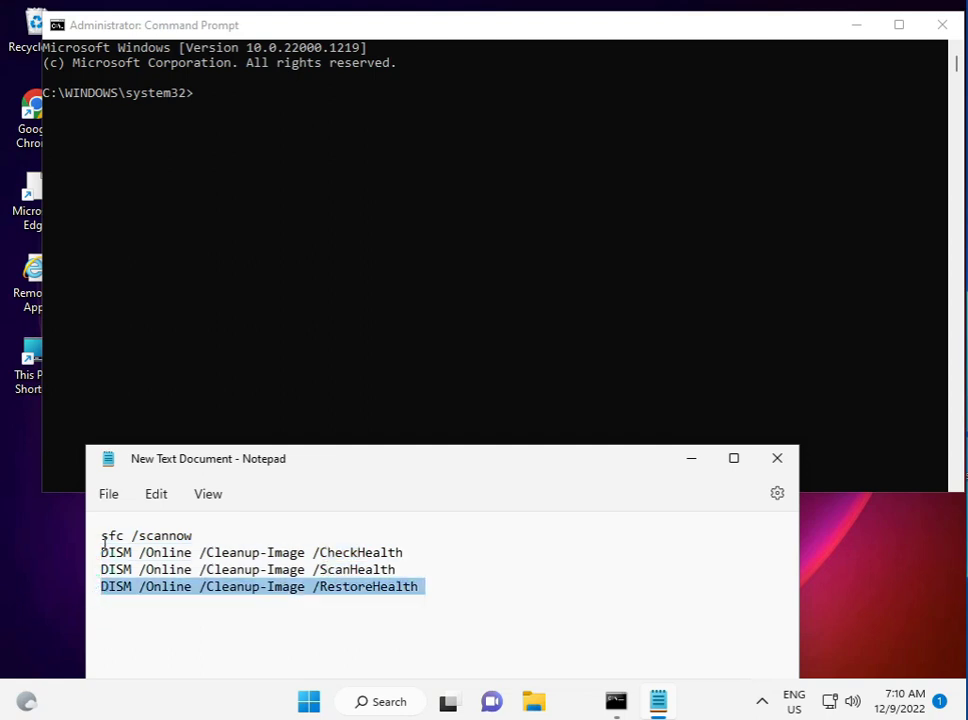
left_click_drag(101, 537, 206, 552)
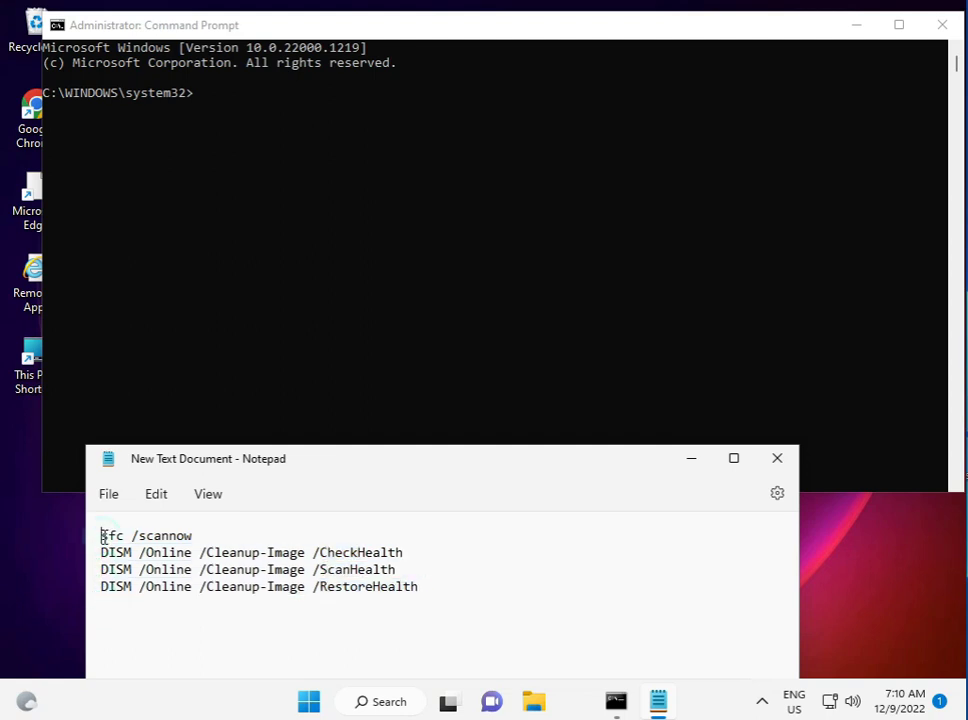
left_click(193, 536)
left_click_drag(103, 537, 197, 537)
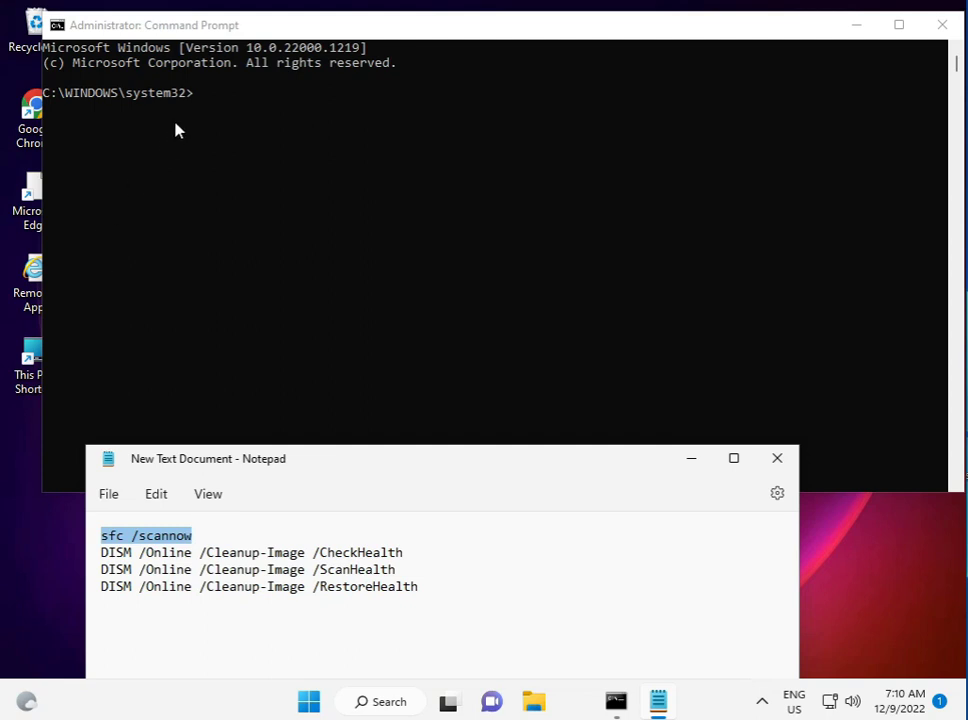
- Paste sfc /scannow into the elevated Command Prompt and run it
left_click(197, 100)
right_click(196, 98)
left_click(196, 97)
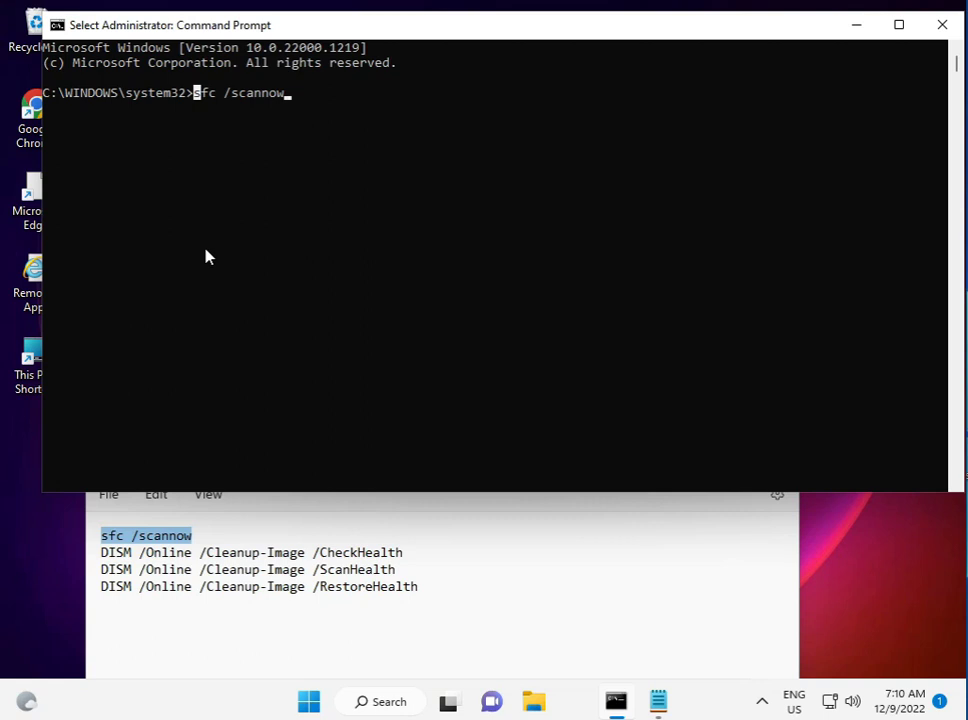
key("Return")
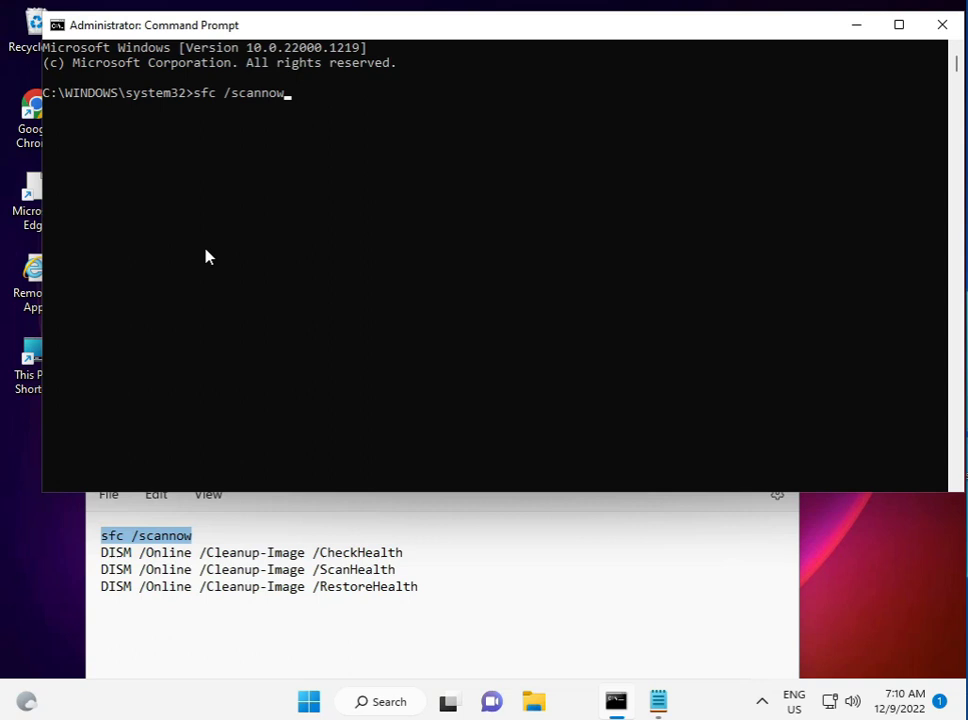
key("Return")
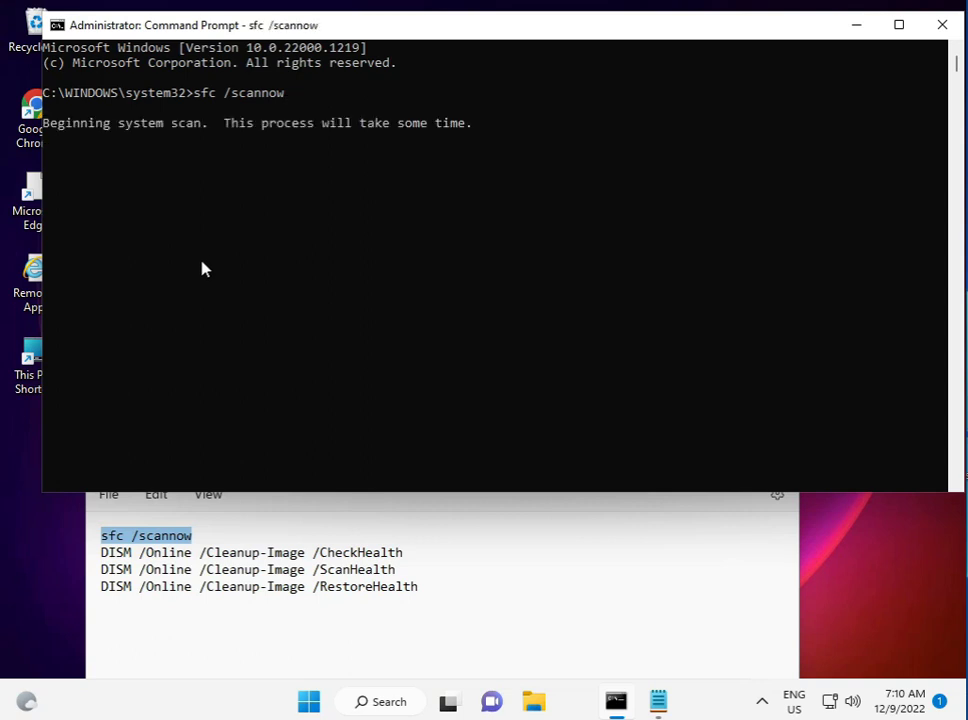
- Select the CheckHealth, ScanHealth and RestoreHealth DISM lines in Notepad
triple_click(97, 556)
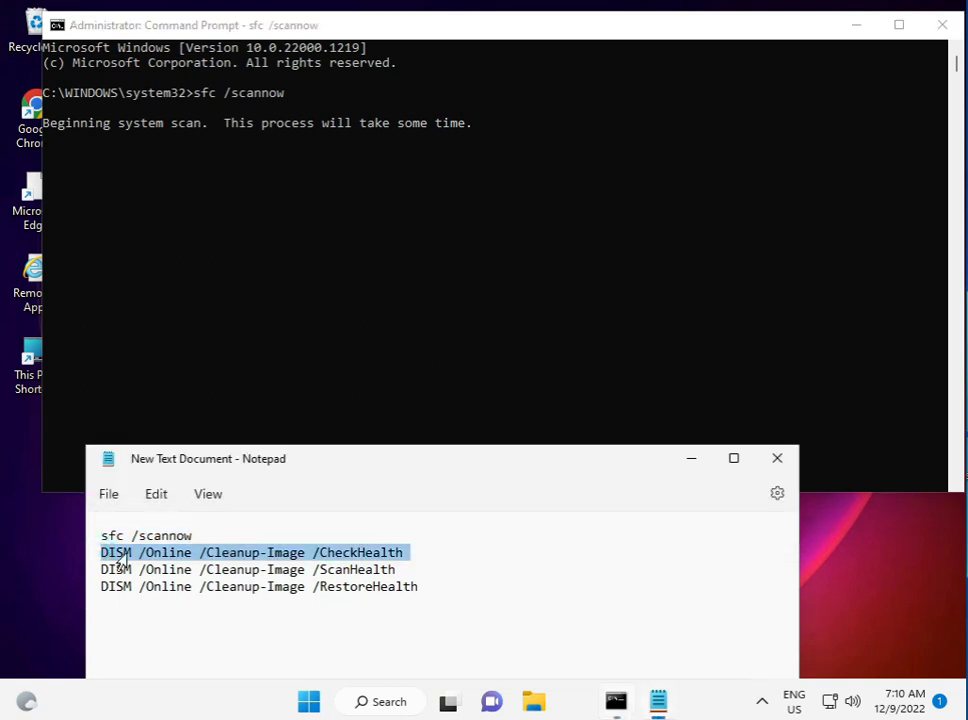
triple_click(97, 571)
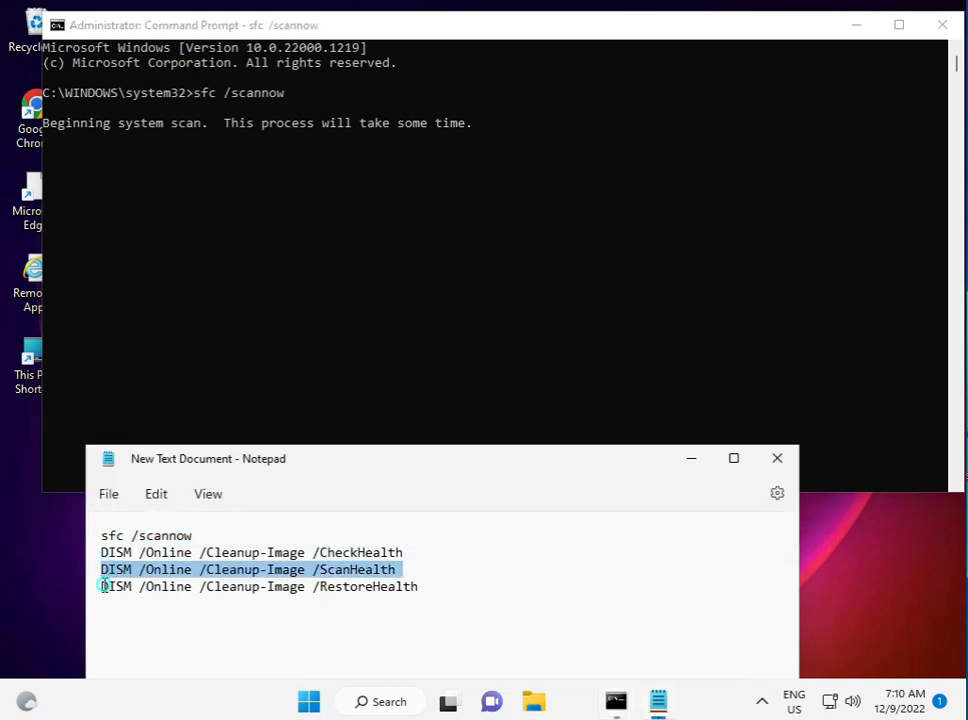
left_click(104, 587)
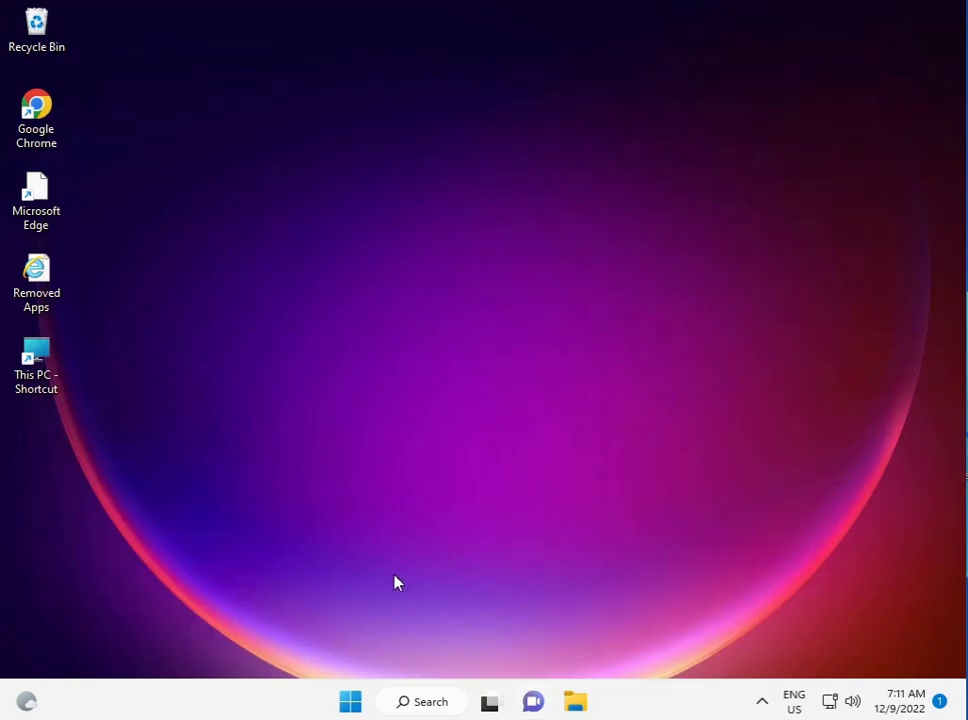
- Search Start for 'servi' and launch Services as administrator
left_click(352, 701)
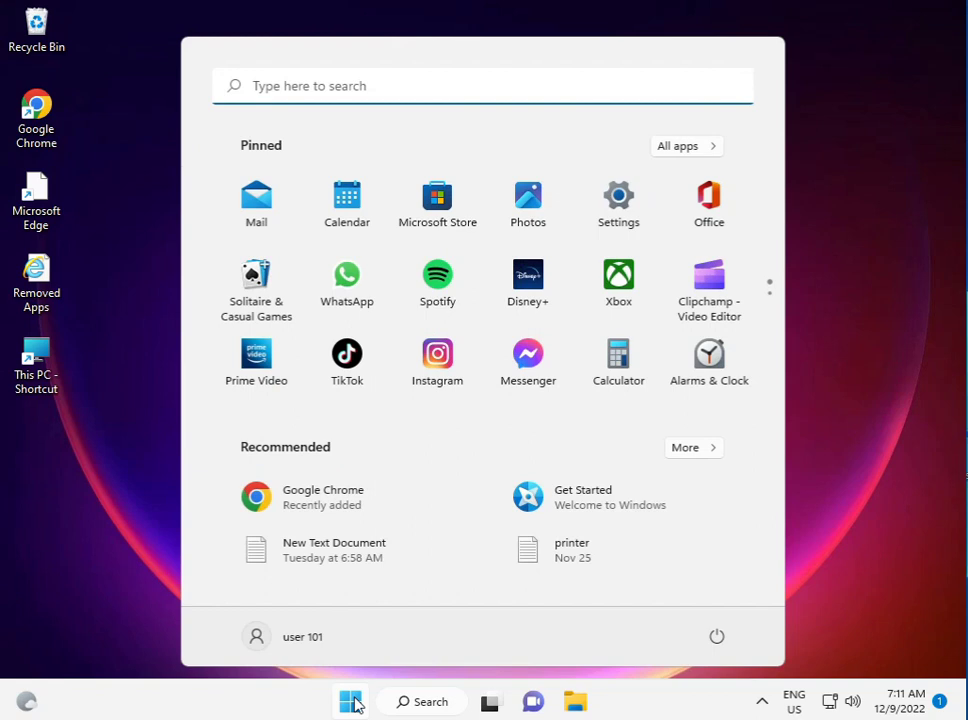
type("servi")
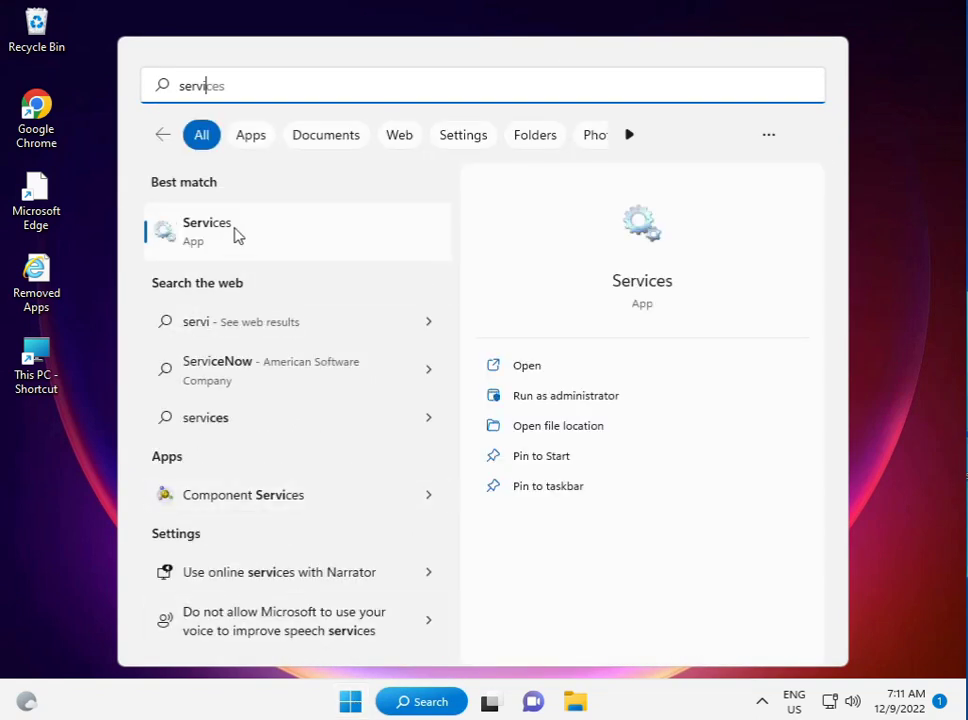
left_click(237, 234)
right_click(237, 234)
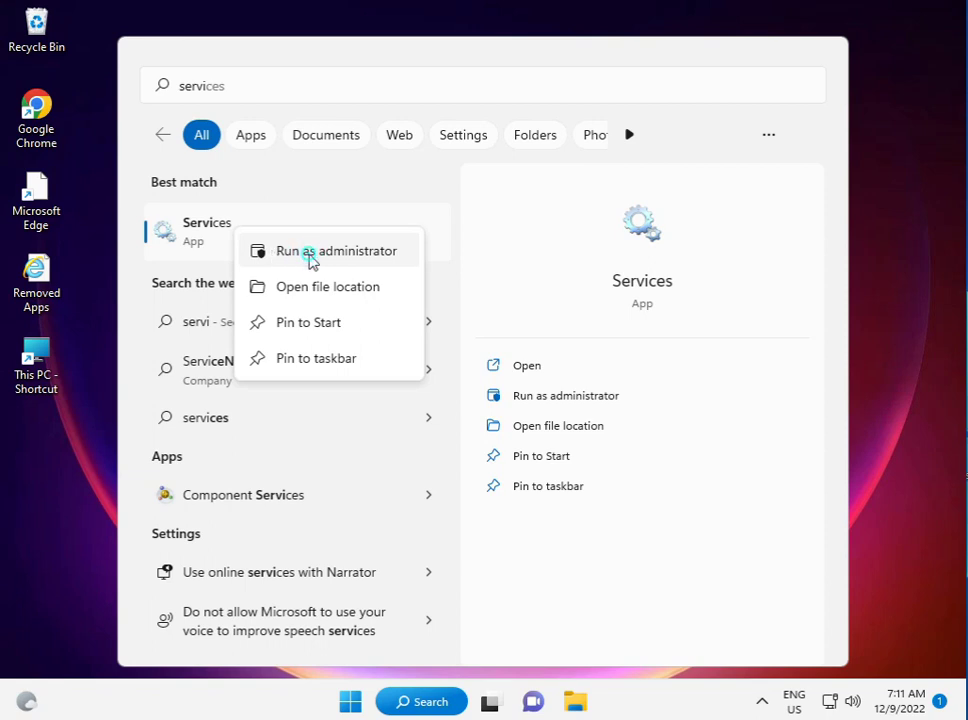
left_click(309, 256)
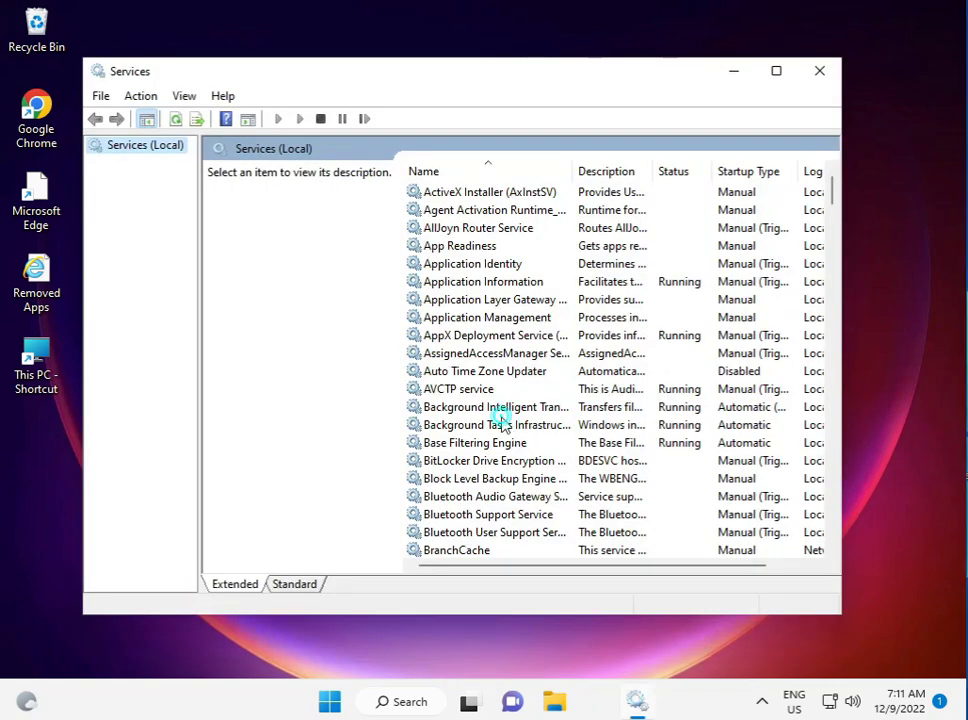
- Jump to the W entries in the Services list and select Windows Update
left_click(503, 424)
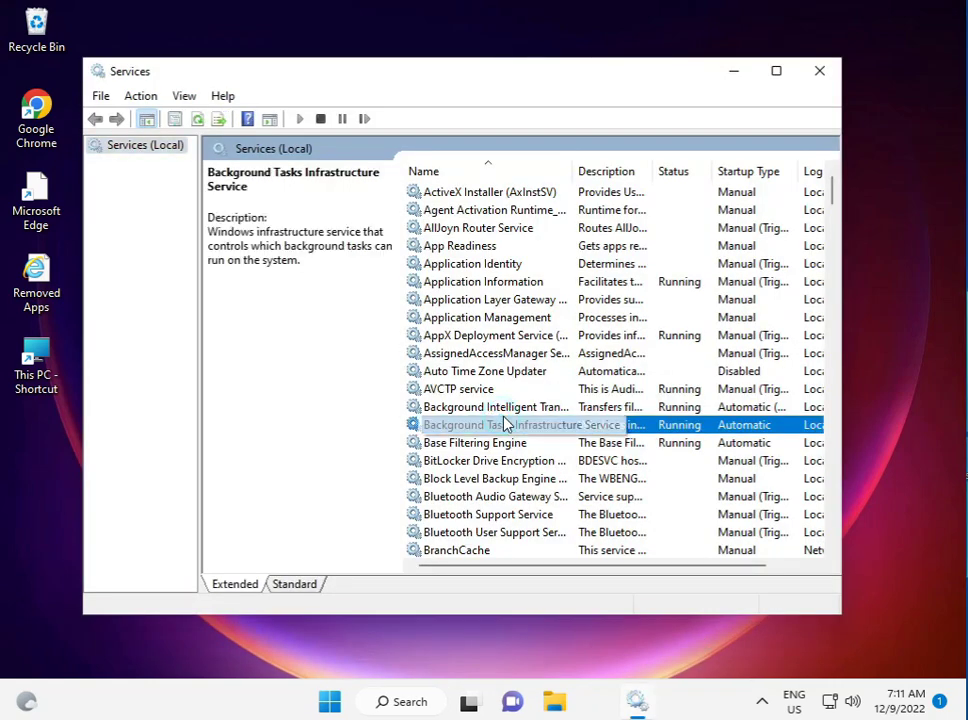
key("w")
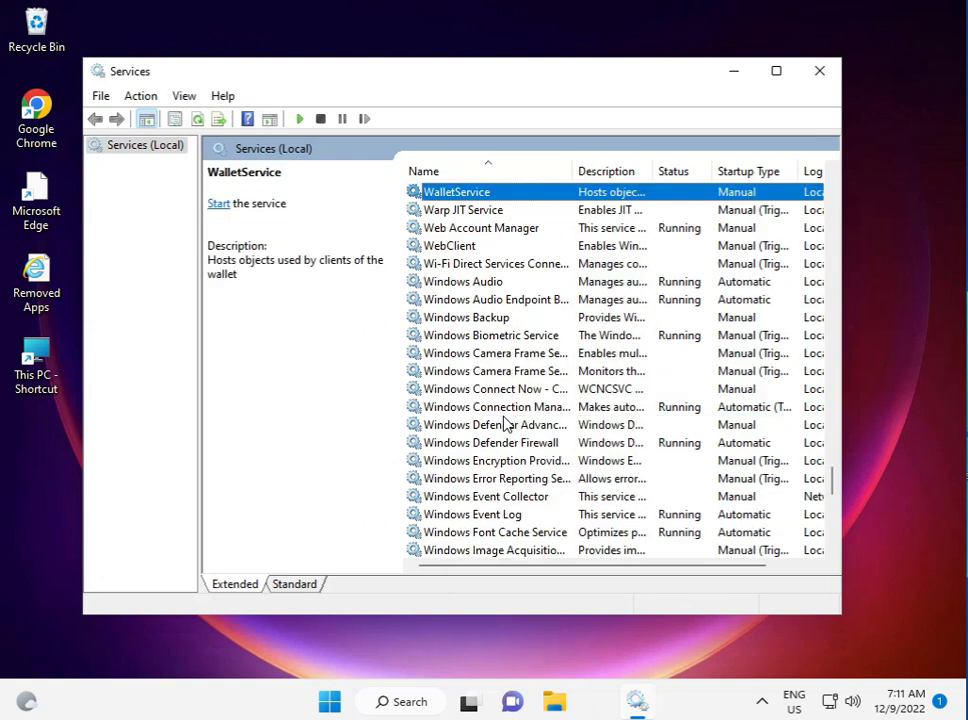
scroll(505, 482, "down", 3)
key("w")
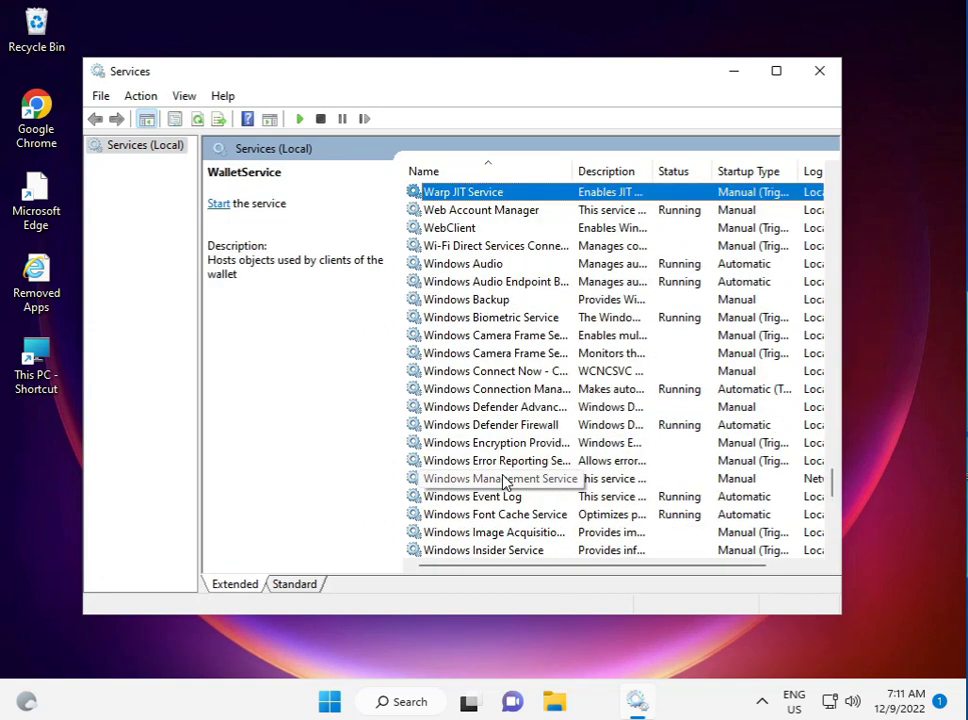
scroll(505, 482, "down", 4)
scroll(505, 482, "down", 7)
scroll(505, 484, "up", 3)
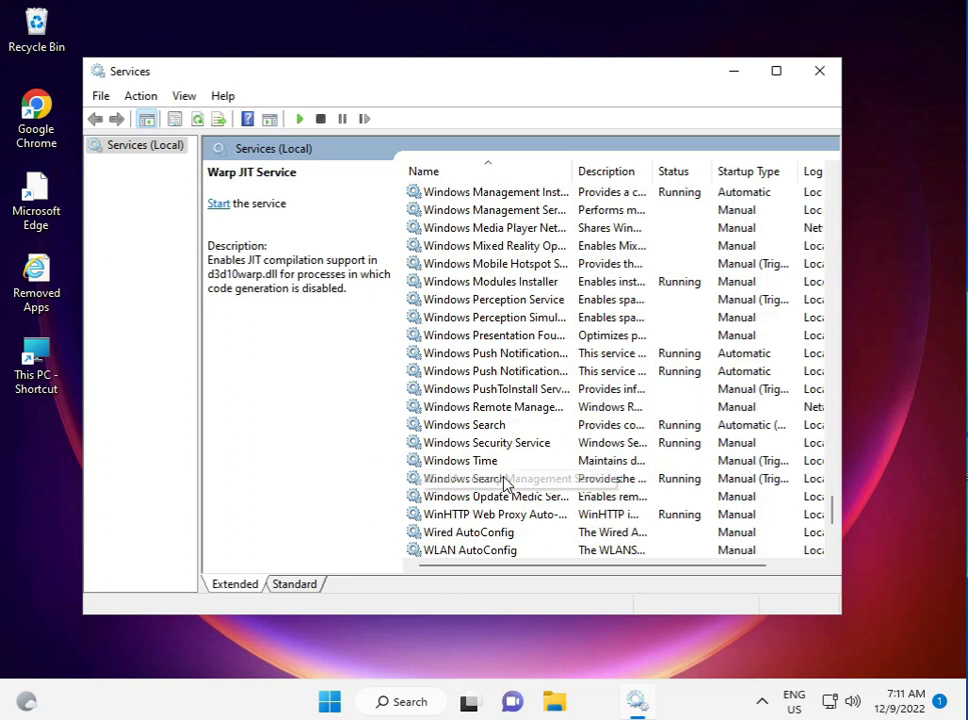
scroll(505, 484, "up", 1)
left_click(494, 533)
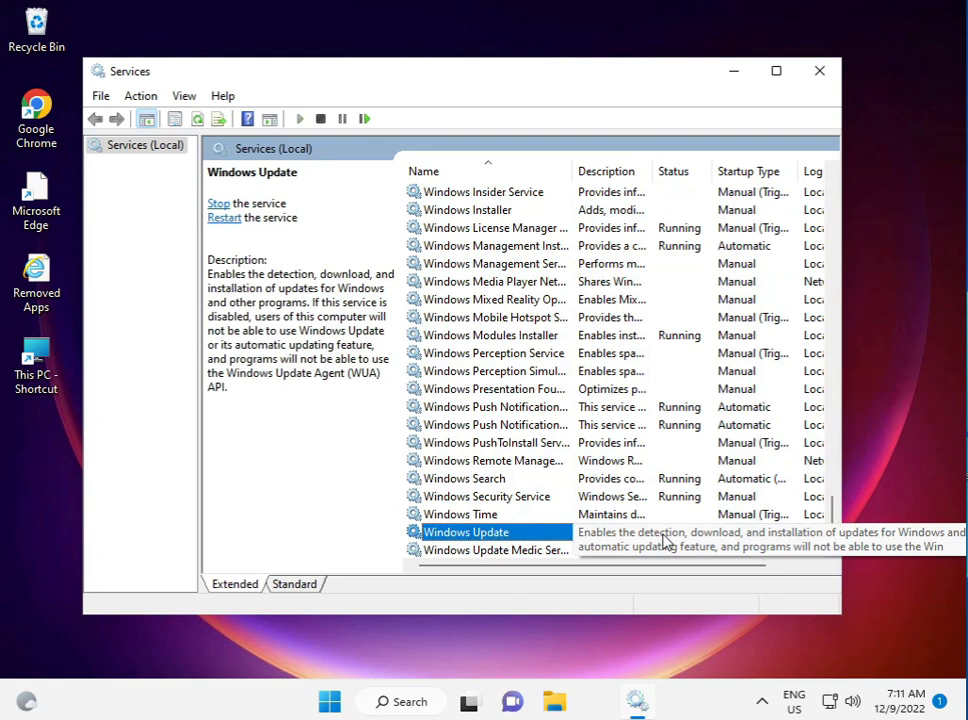
- Set Windows Update startup type to Automatic, restart the service, and close Services
double_click(524, 533)
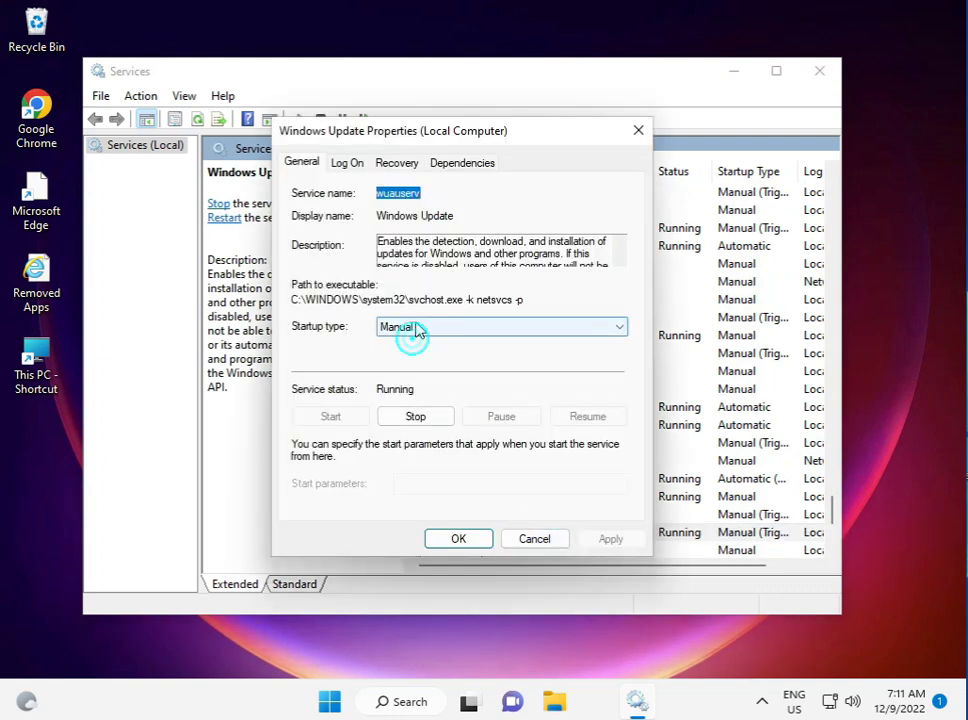
left_click(414, 328)
left_click(402, 357)
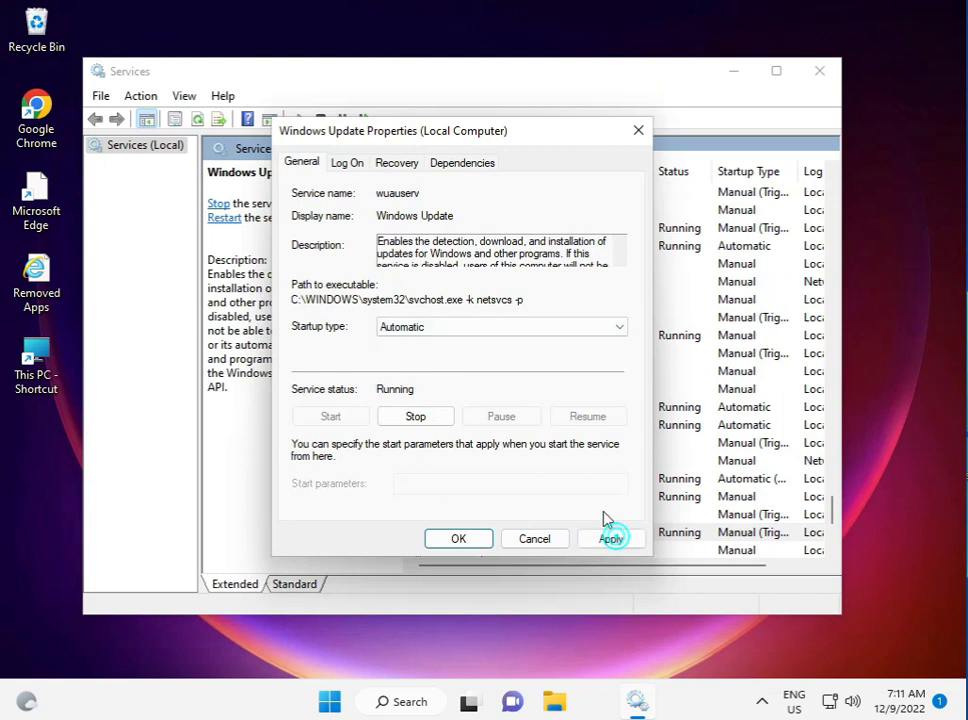
left_click(614, 539)
left_click(456, 538)
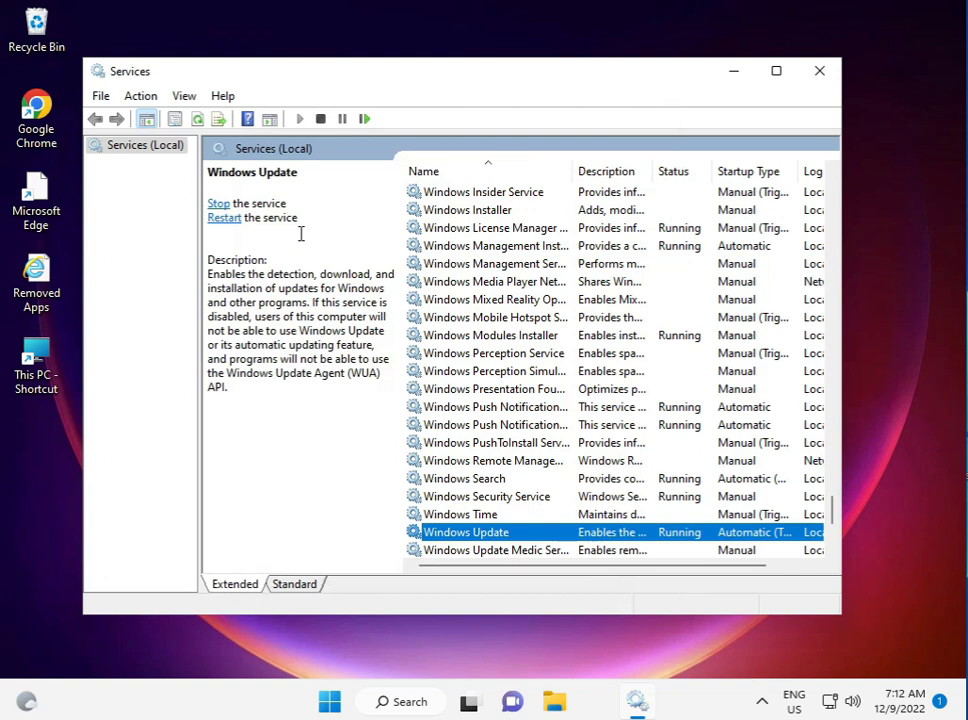
left_click(214, 219)
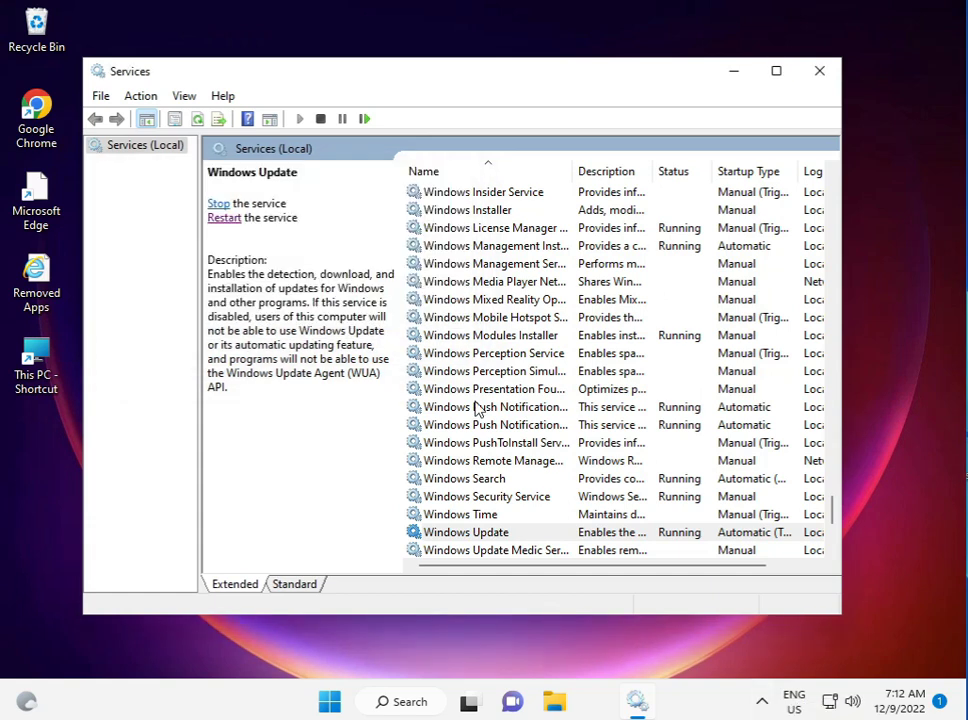
left_click(819, 71)
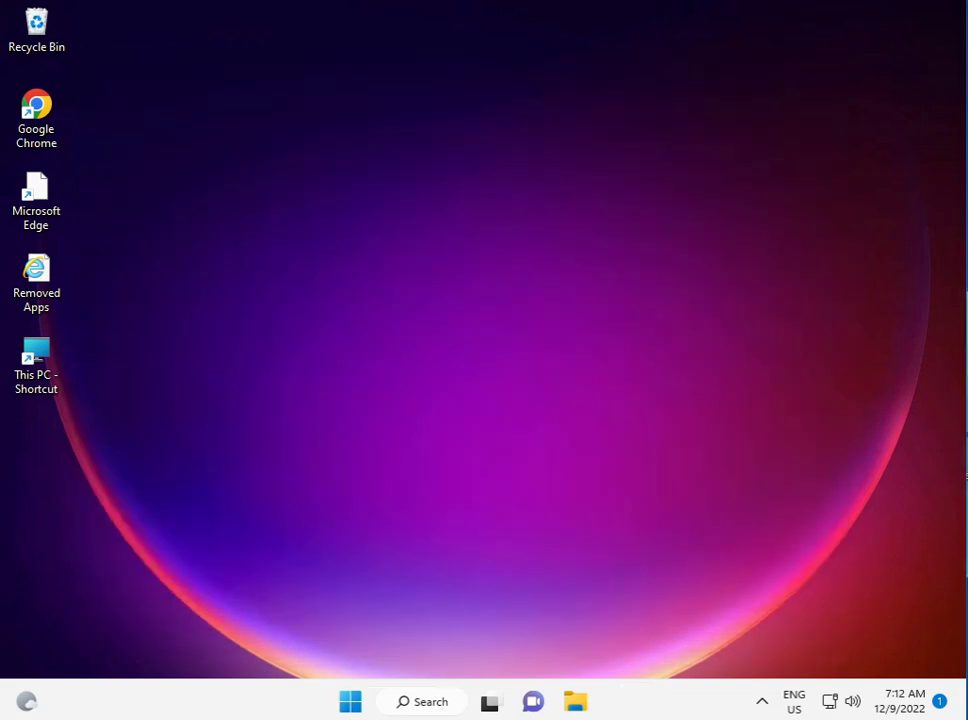
left_click(761, 701)
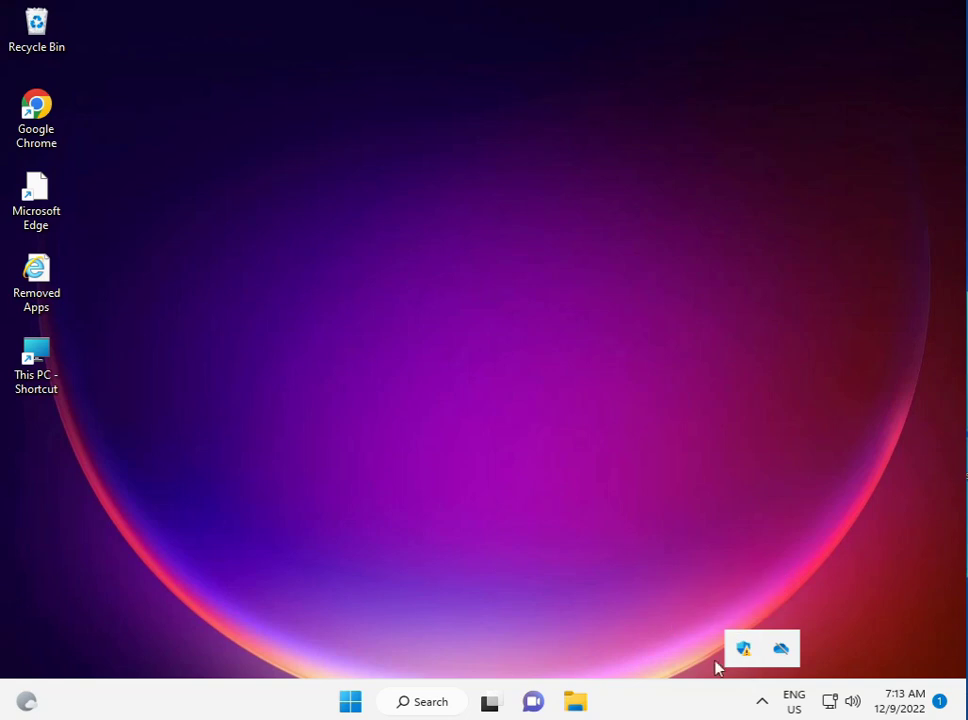
right_click(743, 648)
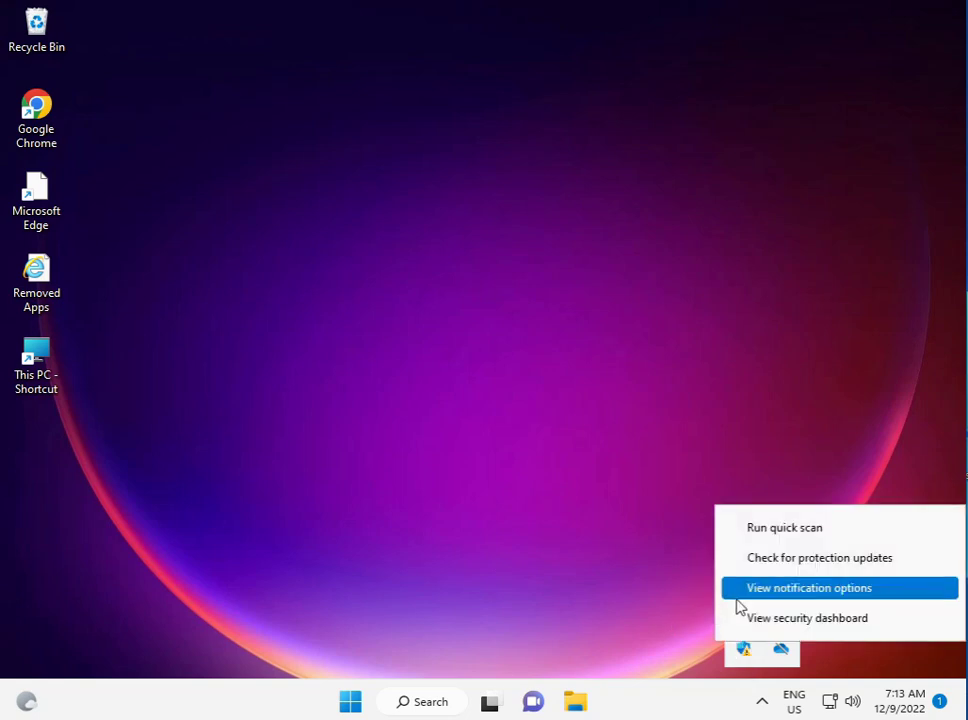
left_click(637, 588)
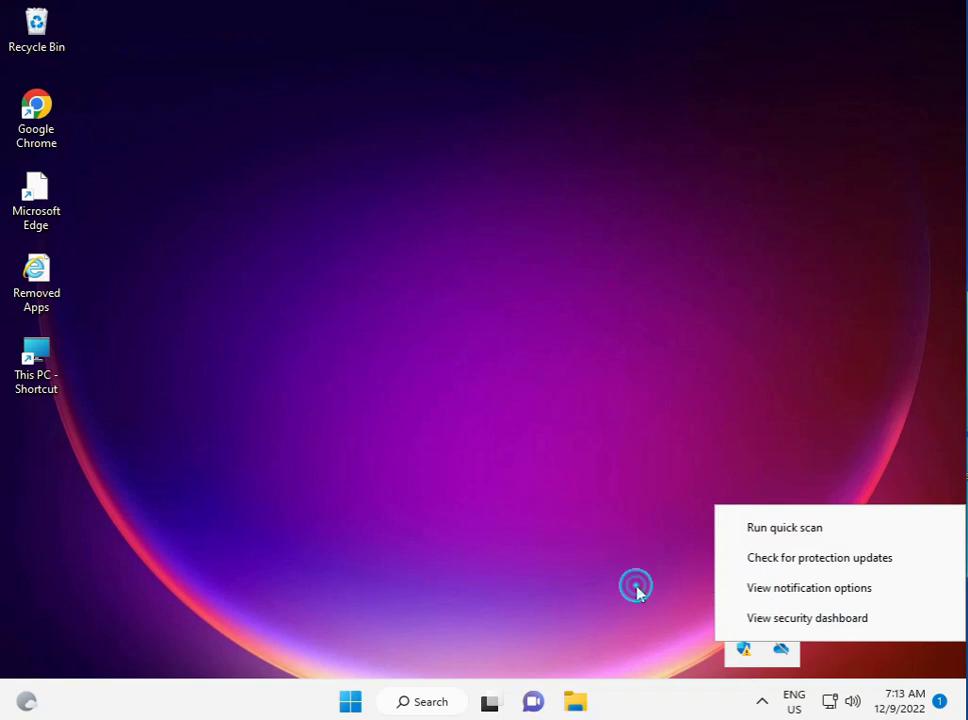
left_click(637, 590)
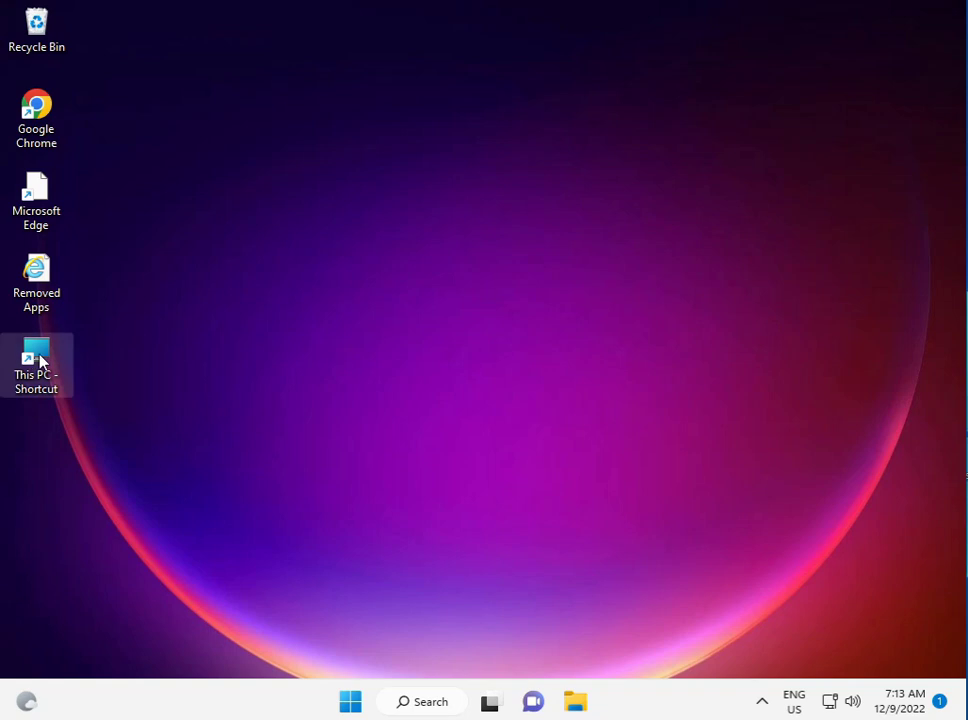
- Open Control Panel via 'con' search, keep Category view, and enter System and Security
left_click(355, 703)
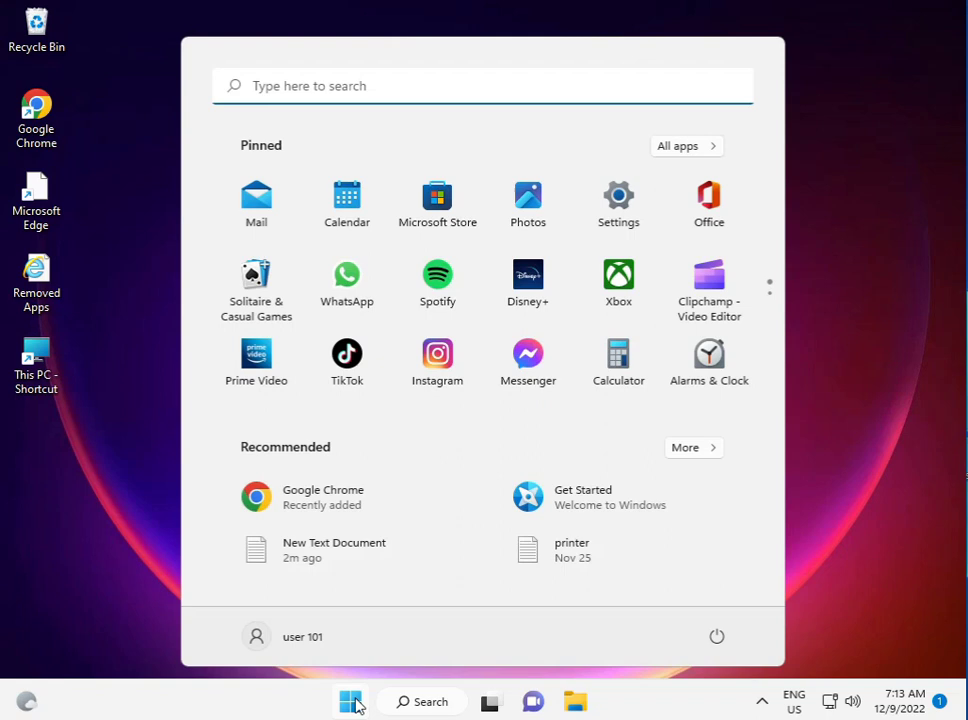
type("con")
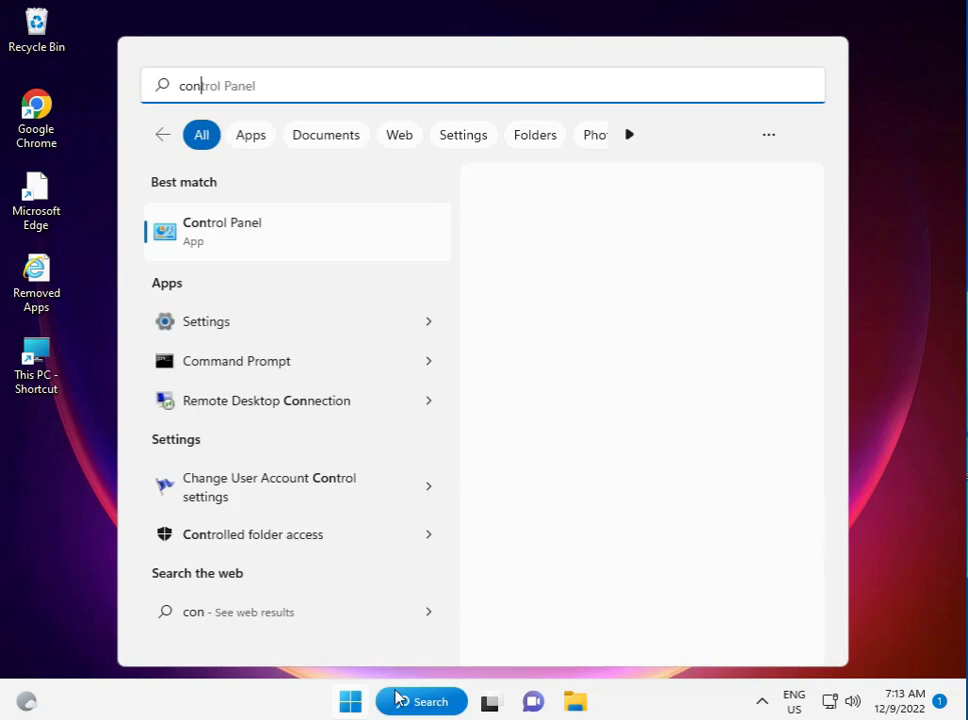
left_click(265, 226)
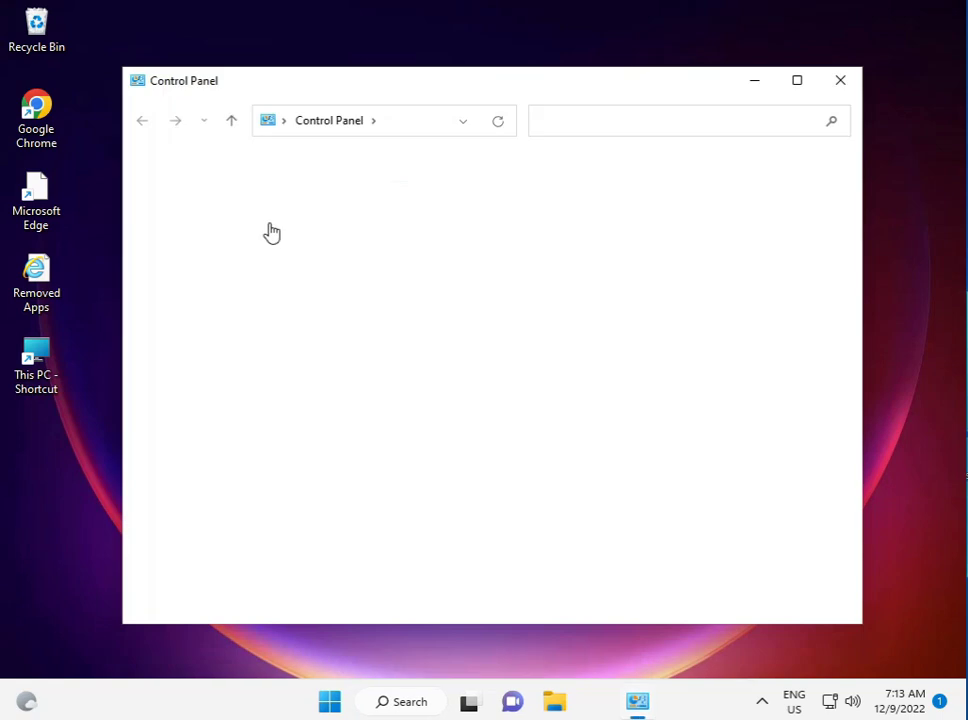
left_click(773, 180)
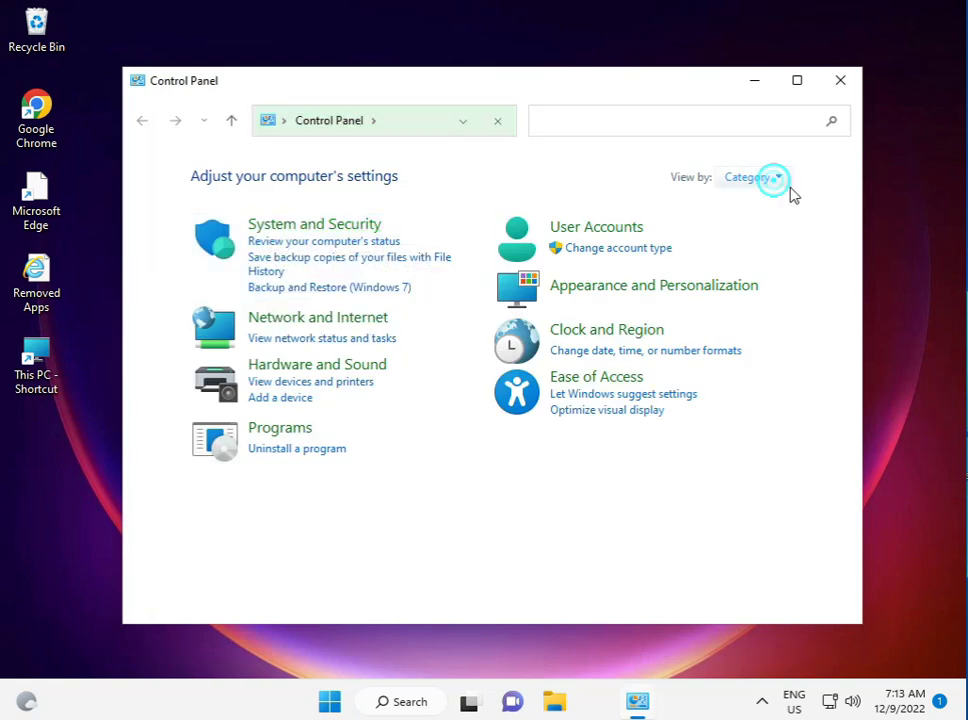
left_click(778, 202)
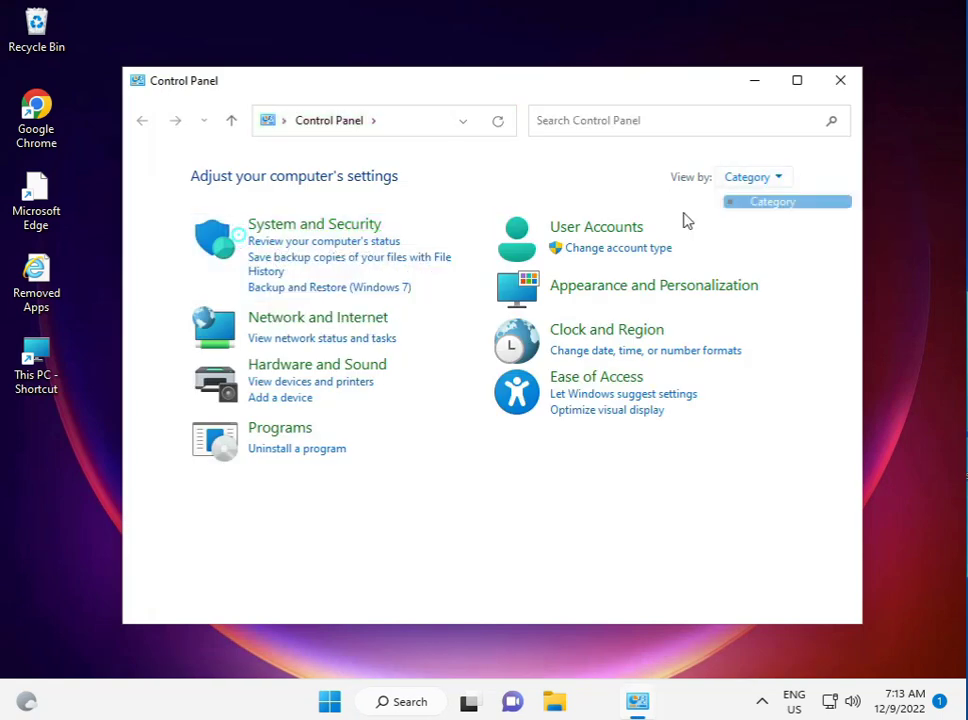
left_click(295, 225)
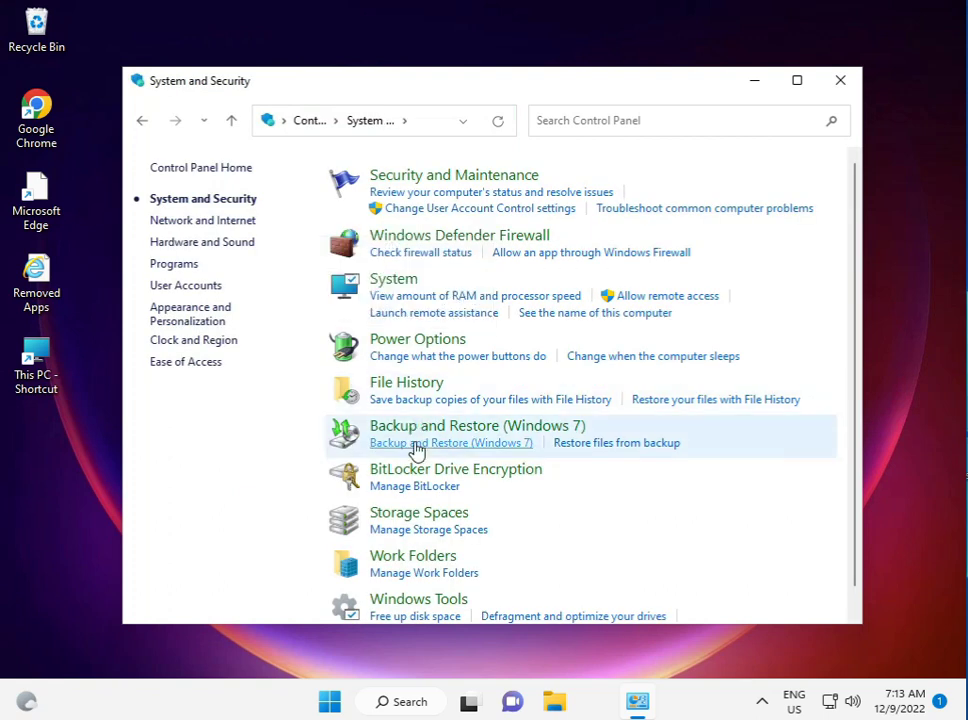
- Turn off Windows Defender Firewall for private and public networks, then close Control Panel and the alert
left_click(412, 236)
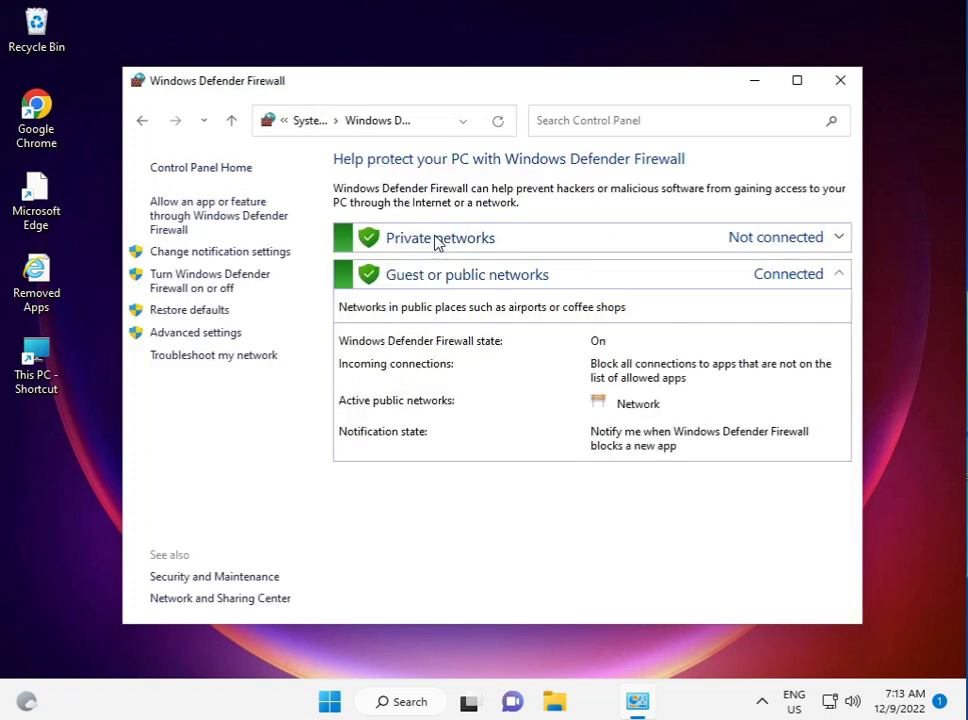
left_click(207, 286)
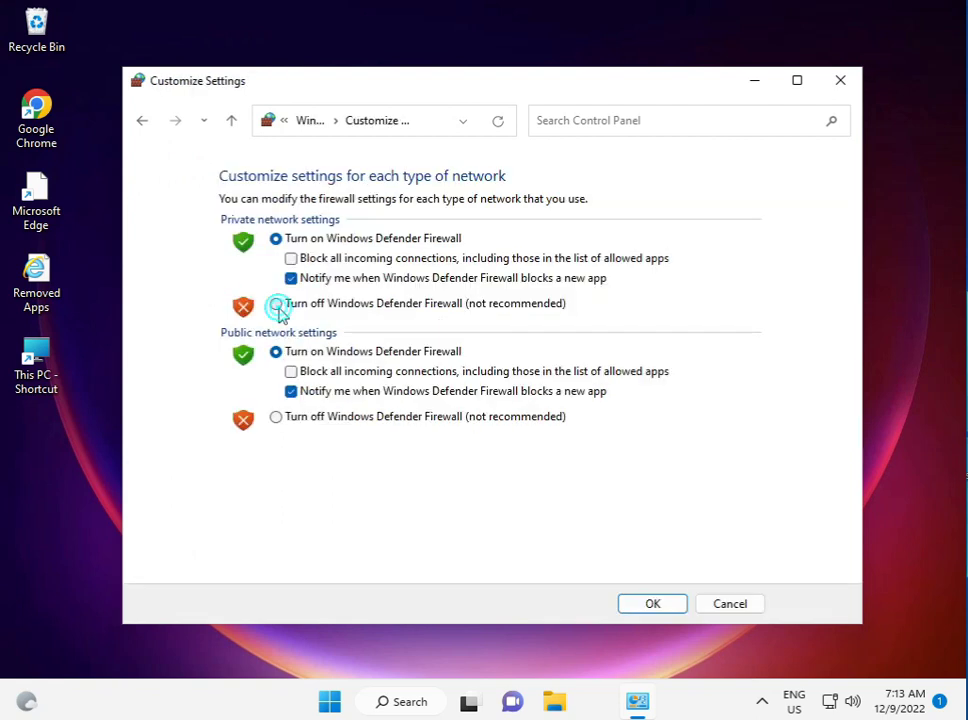
left_click(276, 305)
left_click(278, 417)
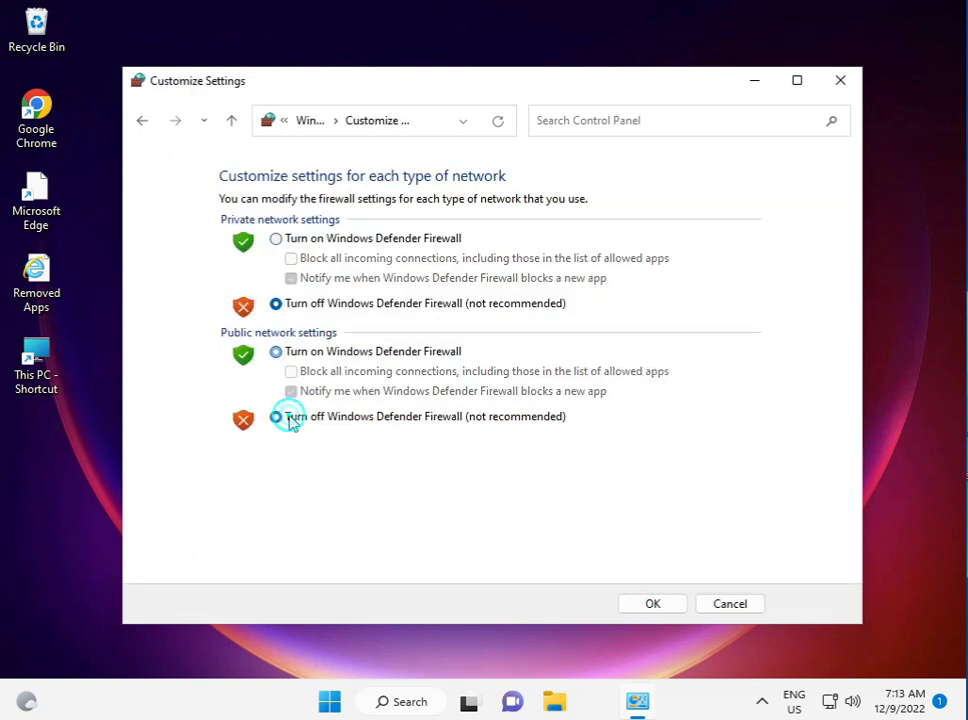
left_click(632, 603)
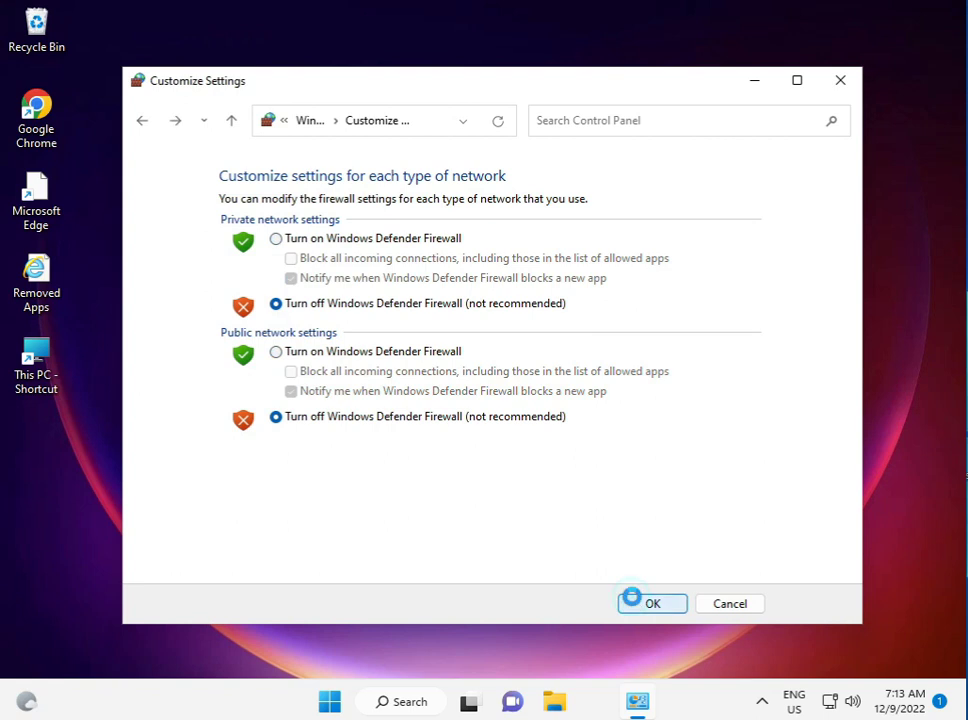
left_click(840, 97)
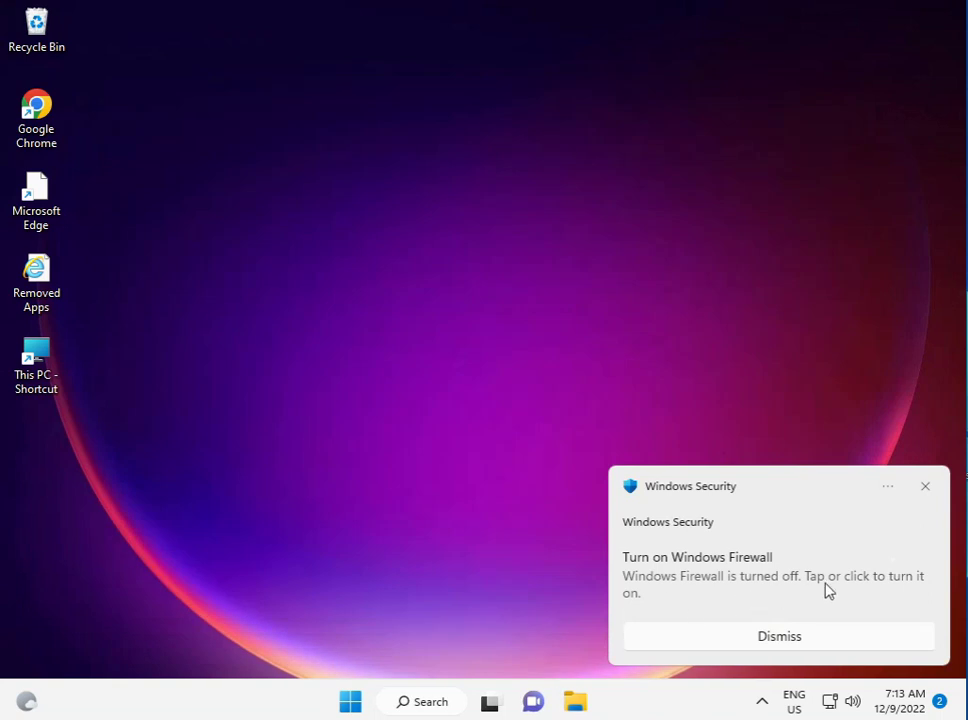
left_click(924, 490)
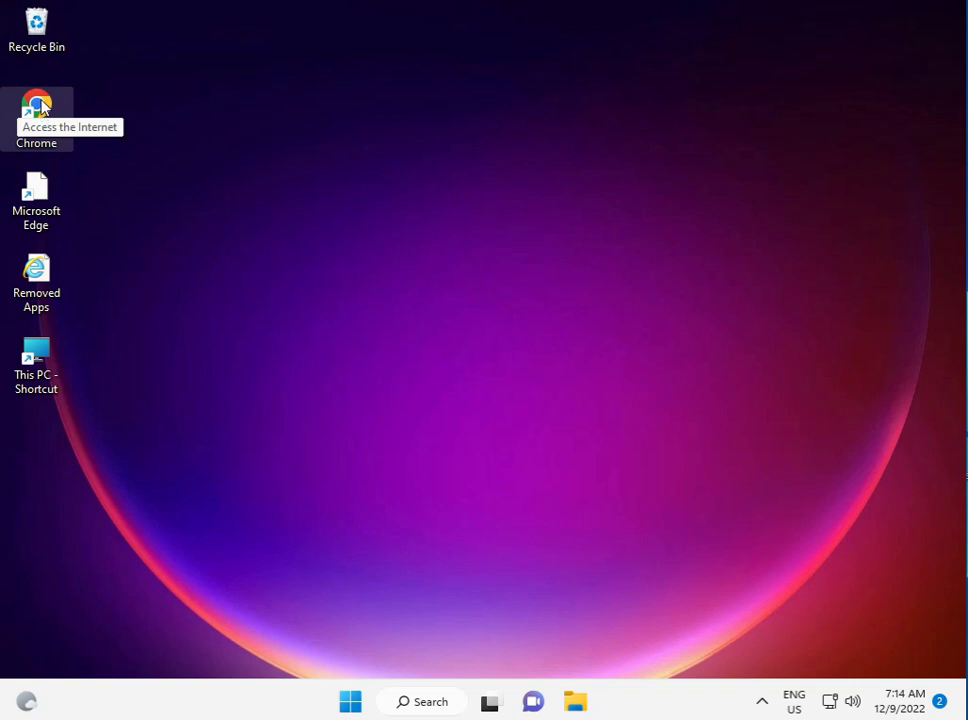
- Launch Chrome and search Google for 'microsoft catalog'
double_click(58, 120)
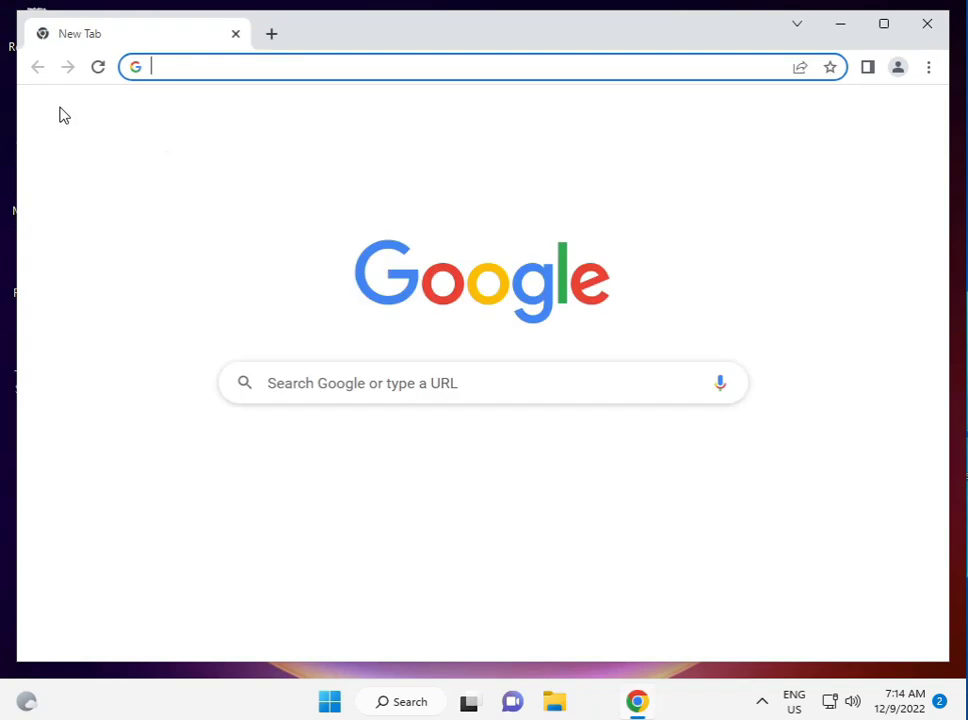
left_click(333, 77)
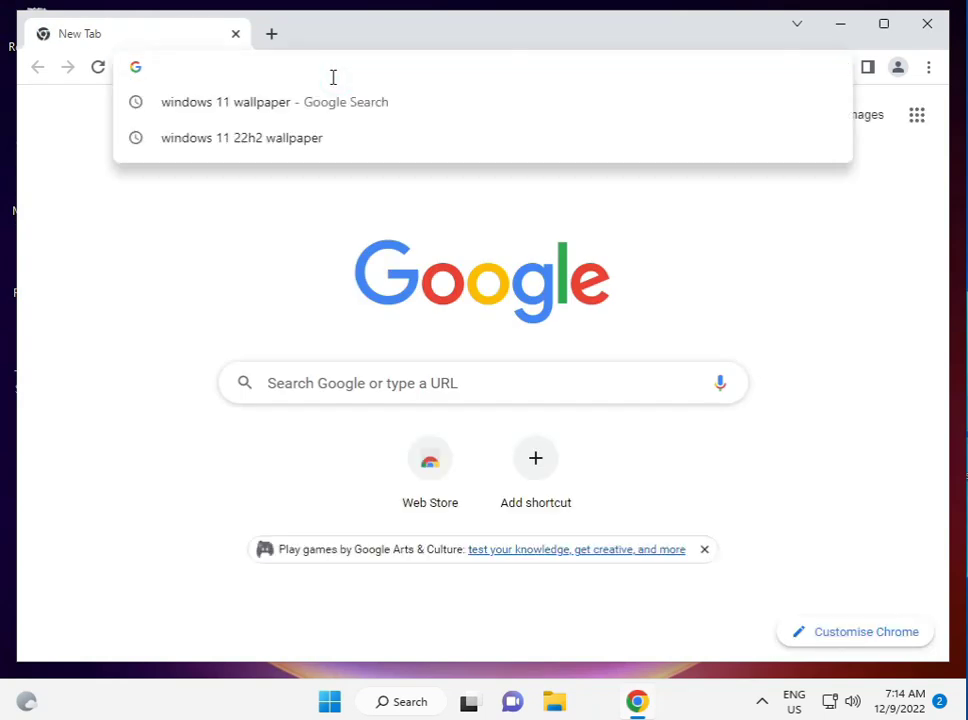
type("m")
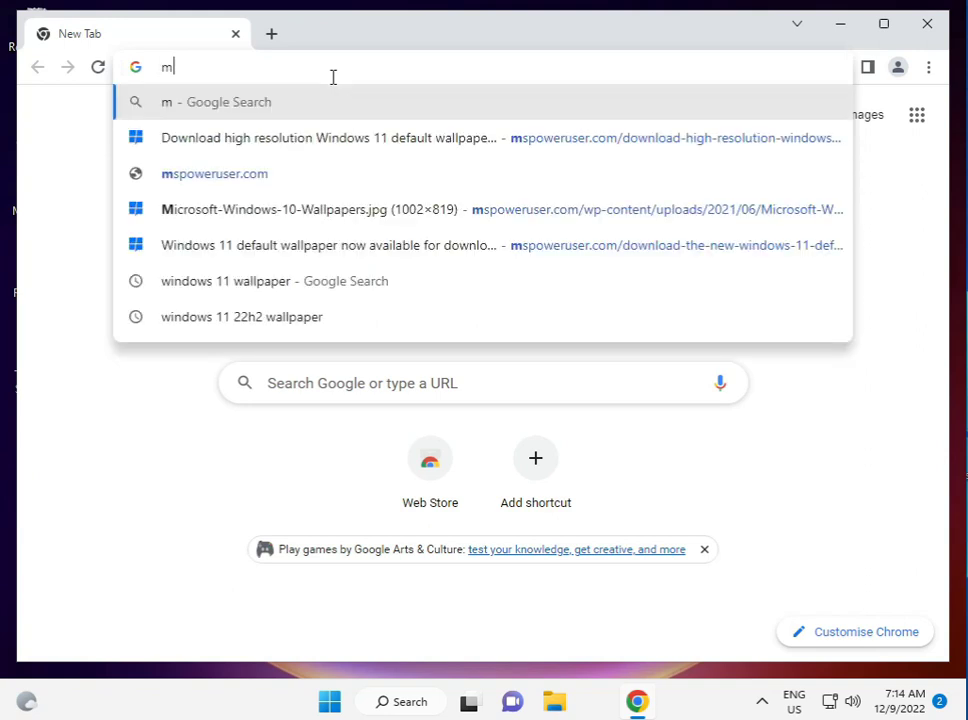
type("icros")
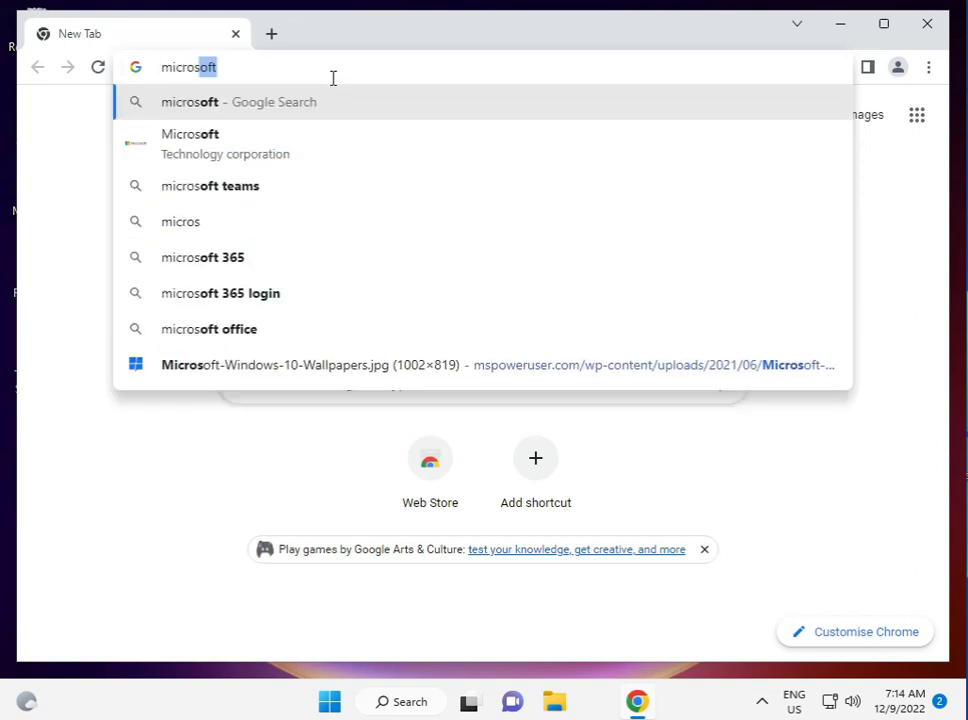
type("oft ")
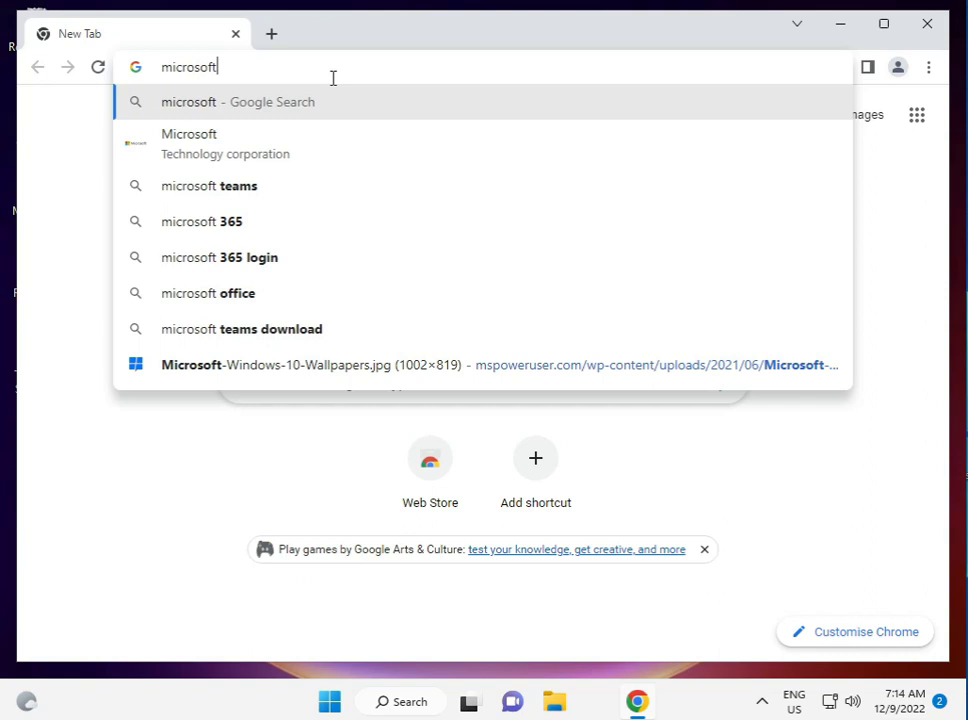
type("ca")
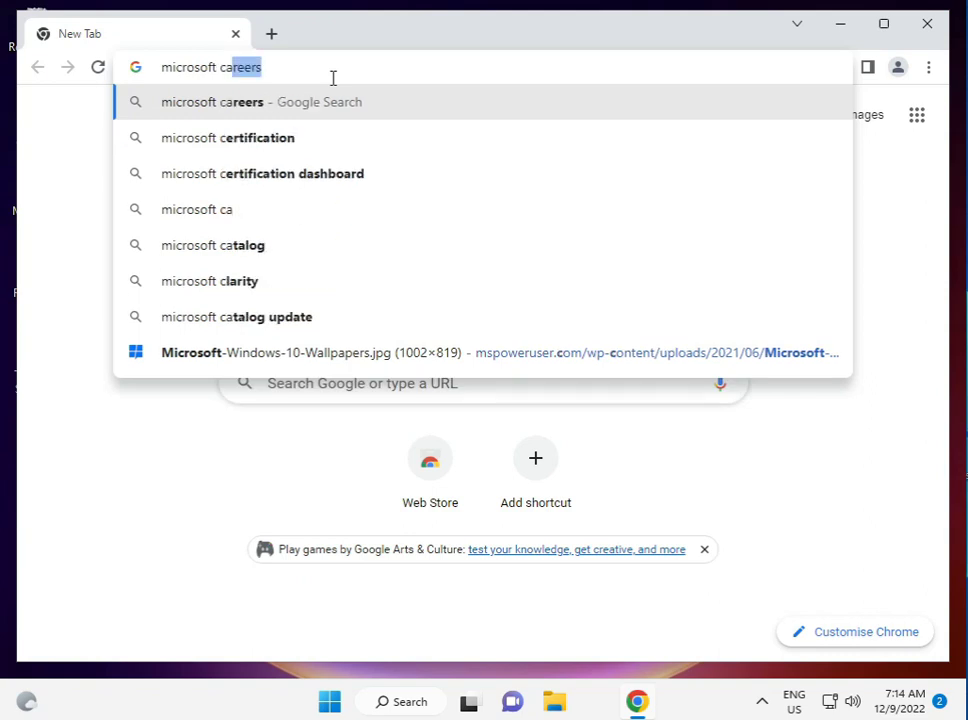
type("talog")
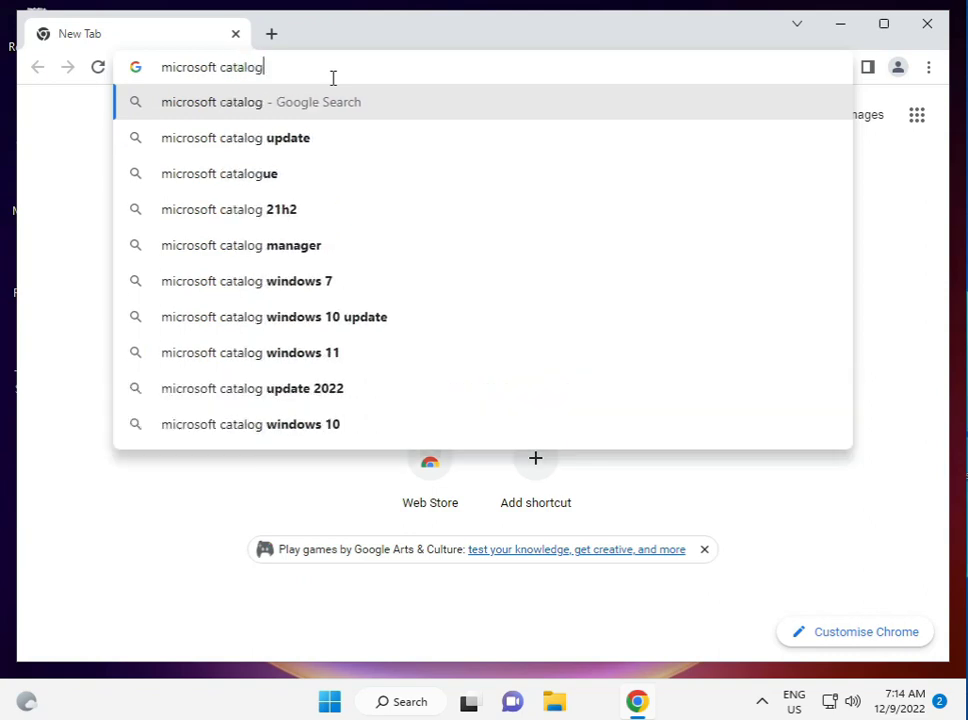
key("Return")
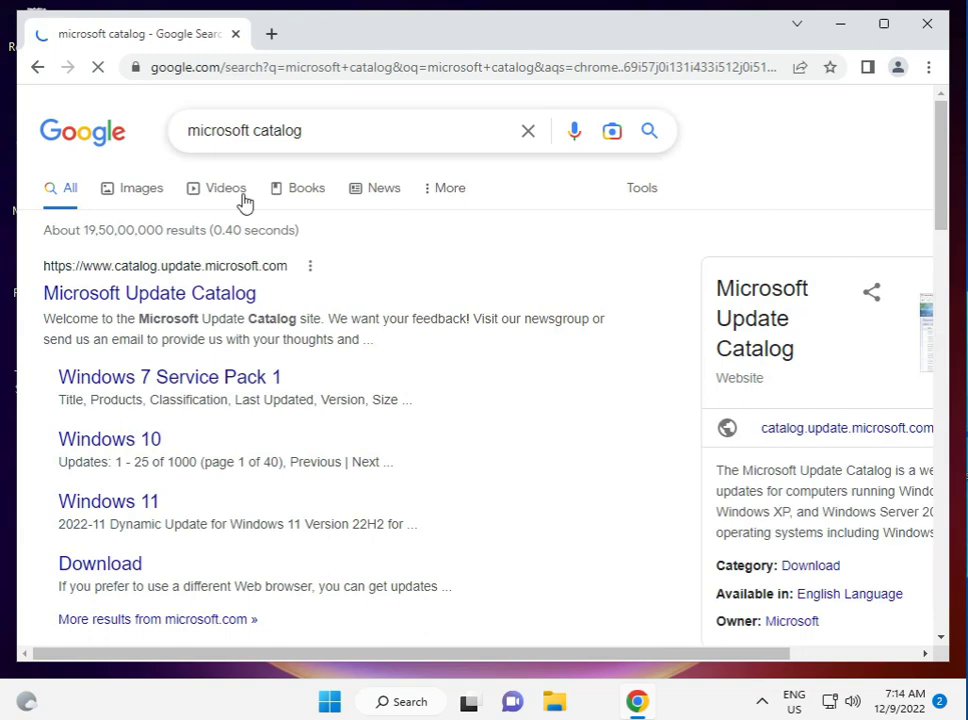
- Open the Microsoft Update Catalog link from the Google results
left_click(102, 287)
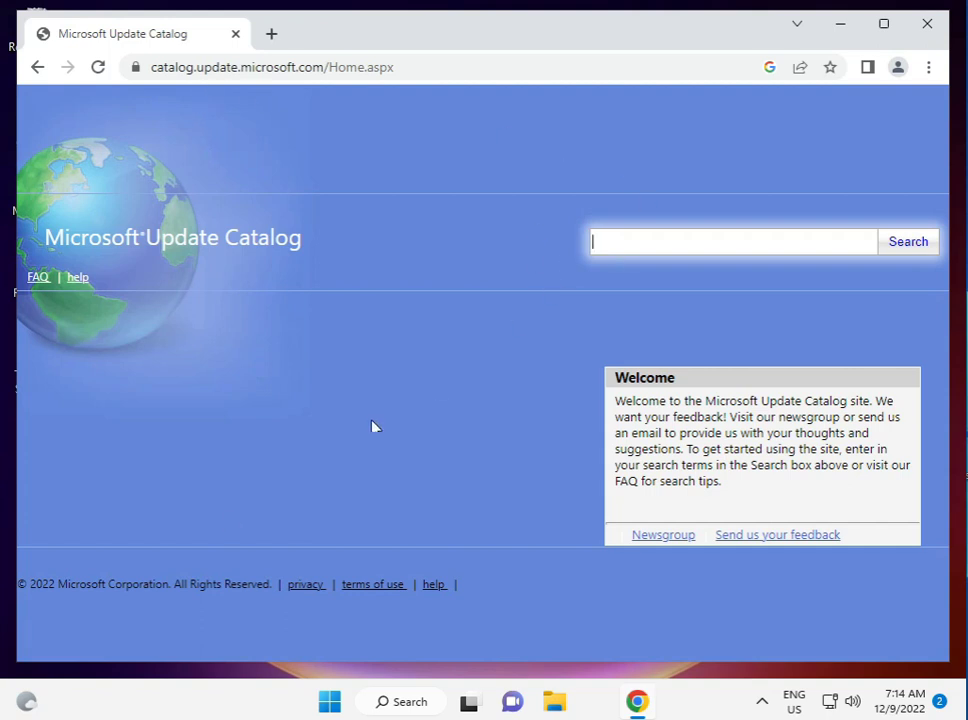
- From Settings > Windows Update, download and install the 2022-11 Cumulative Update KB5019157
left_click(328, 701)
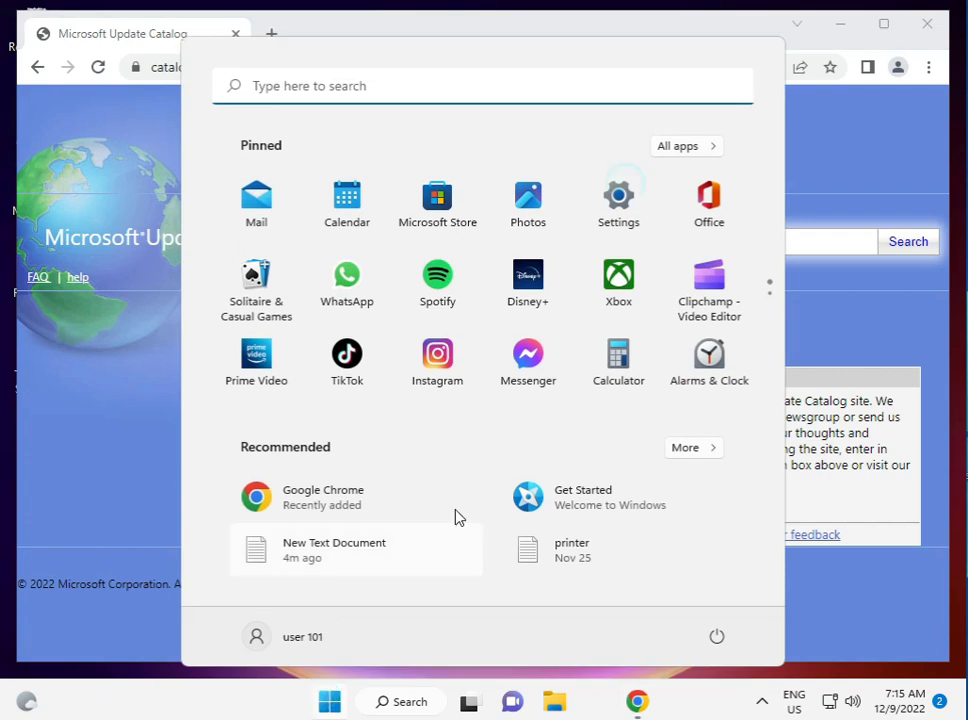
left_click(612, 198)
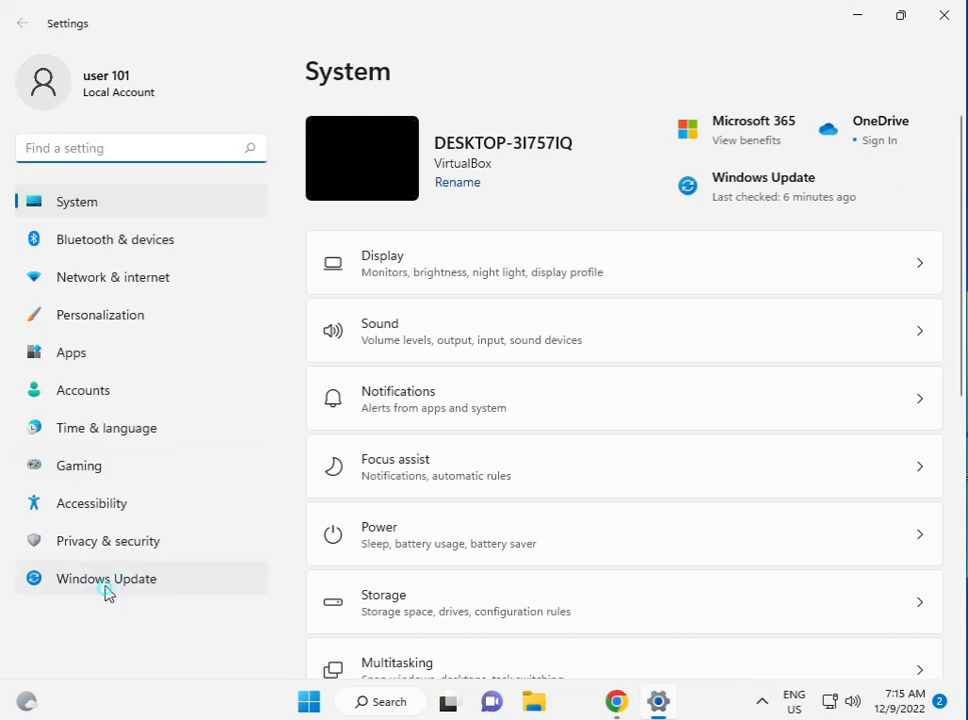
left_click(105, 590)
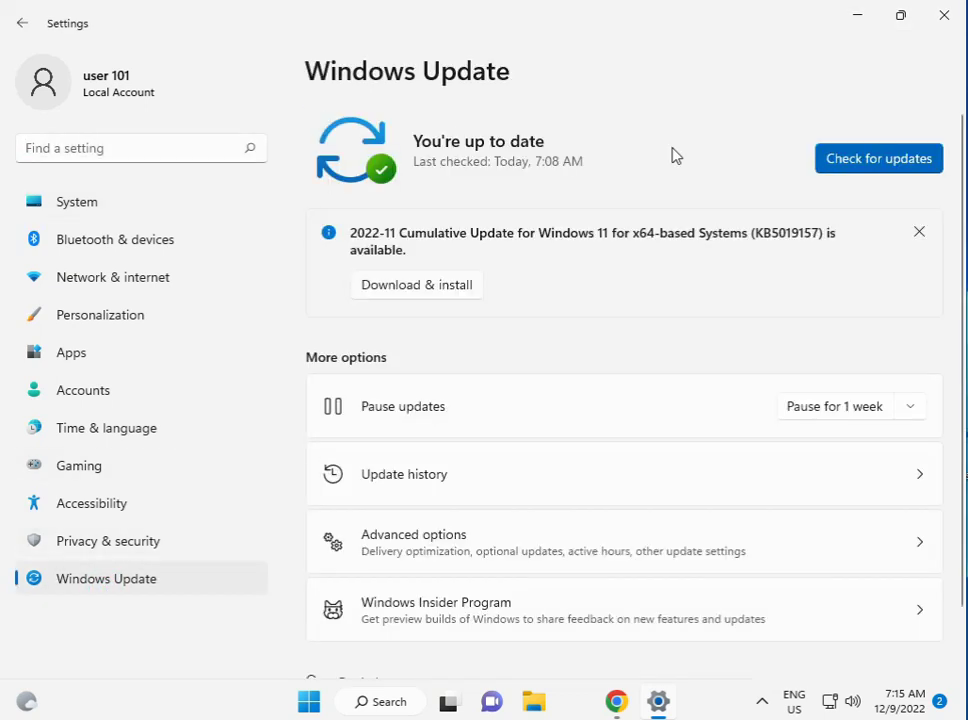
left_click(424, 287)
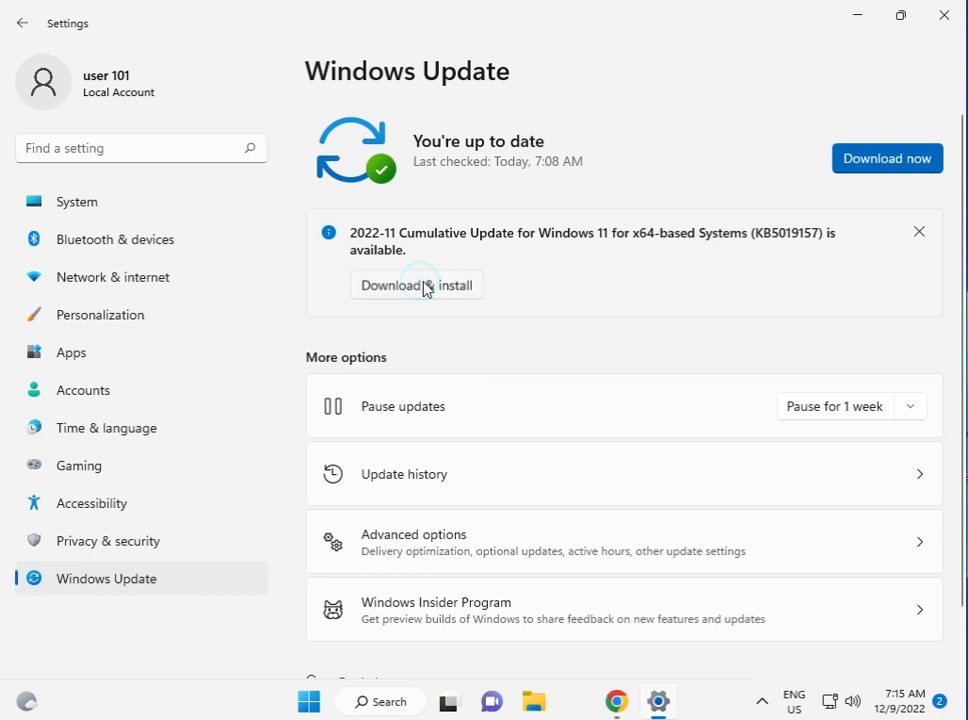